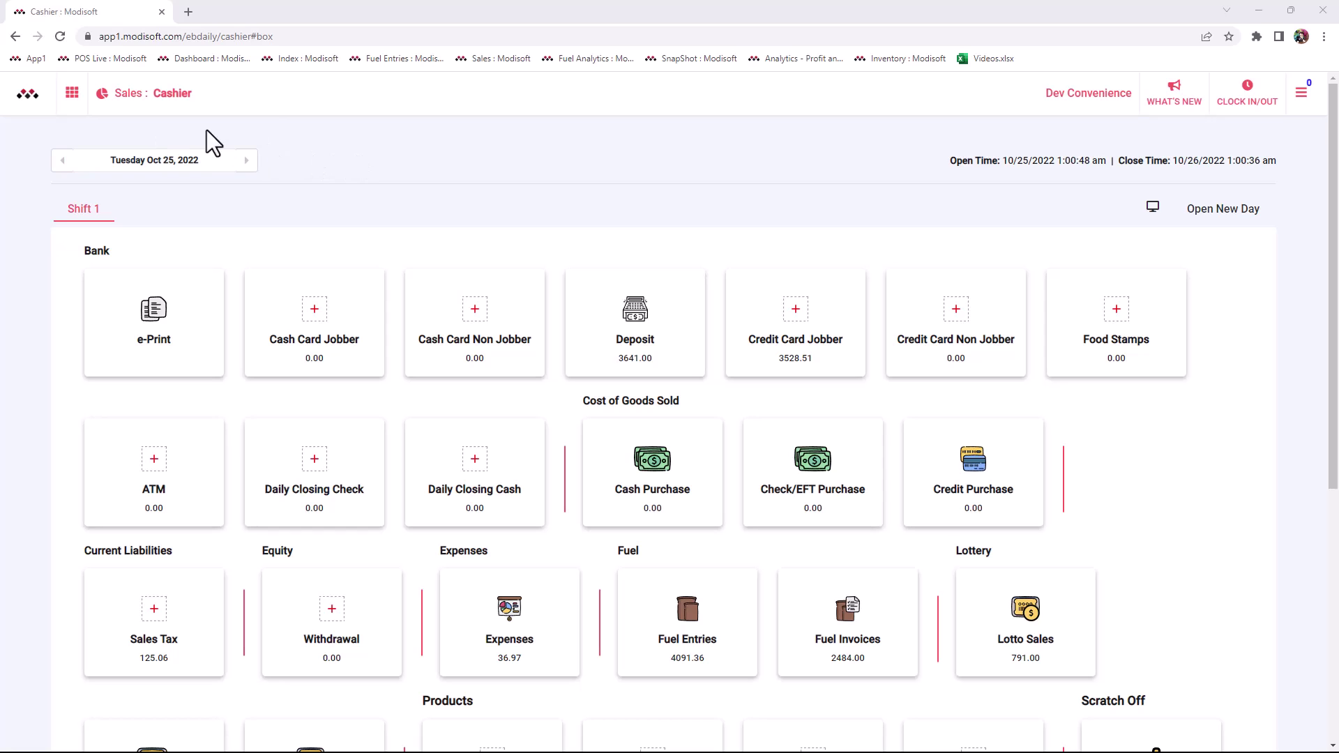
Navigate through the apps grid to Products > Labels.
{"action": "left_click", "coordinate": [72, 93]}
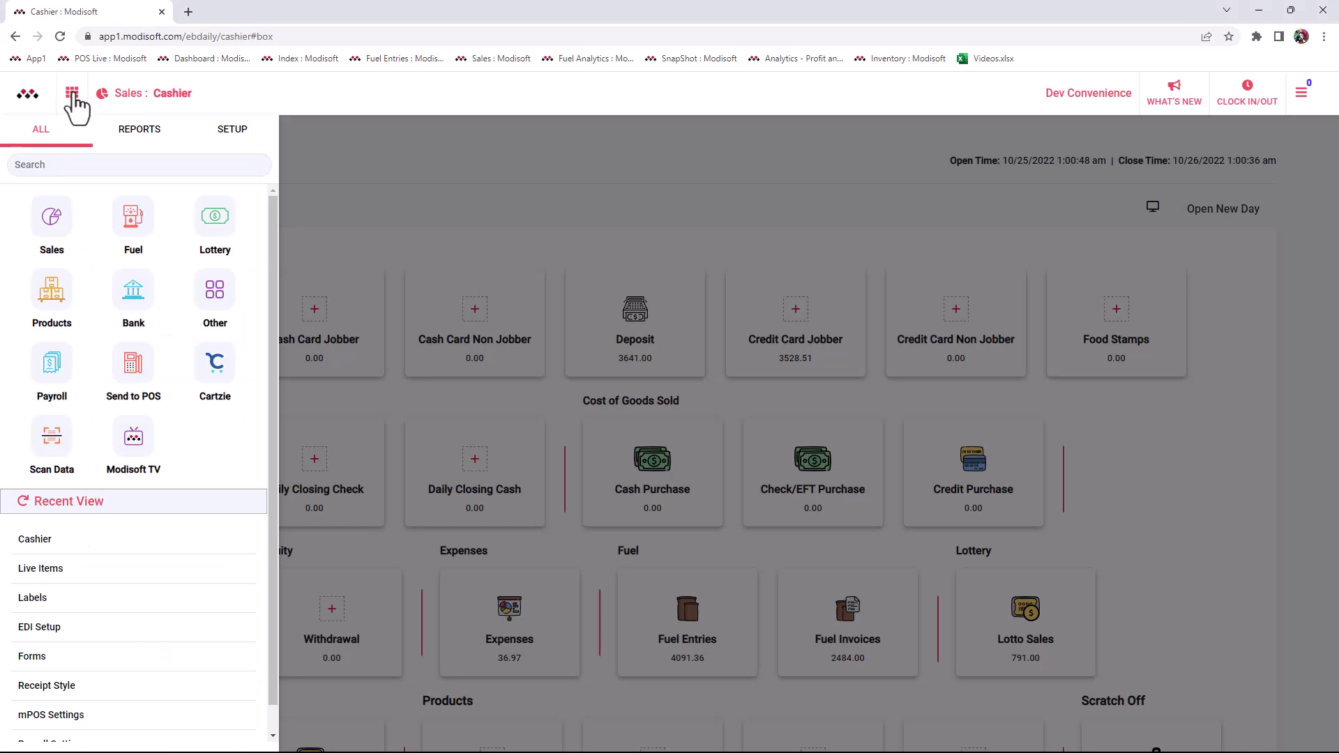
{"action": "left_click", "coordinate": [53, 293]}
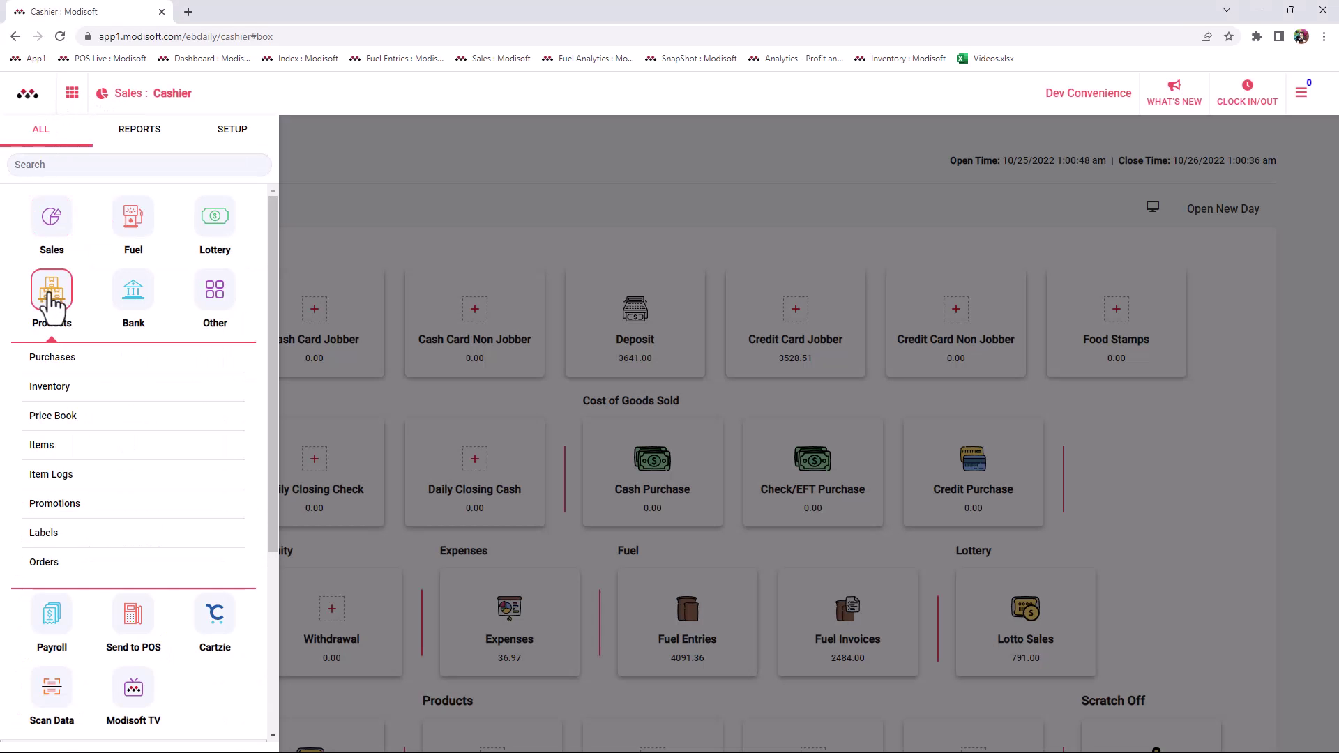
{"action": "left_click", "coordinate": [53, 539]}
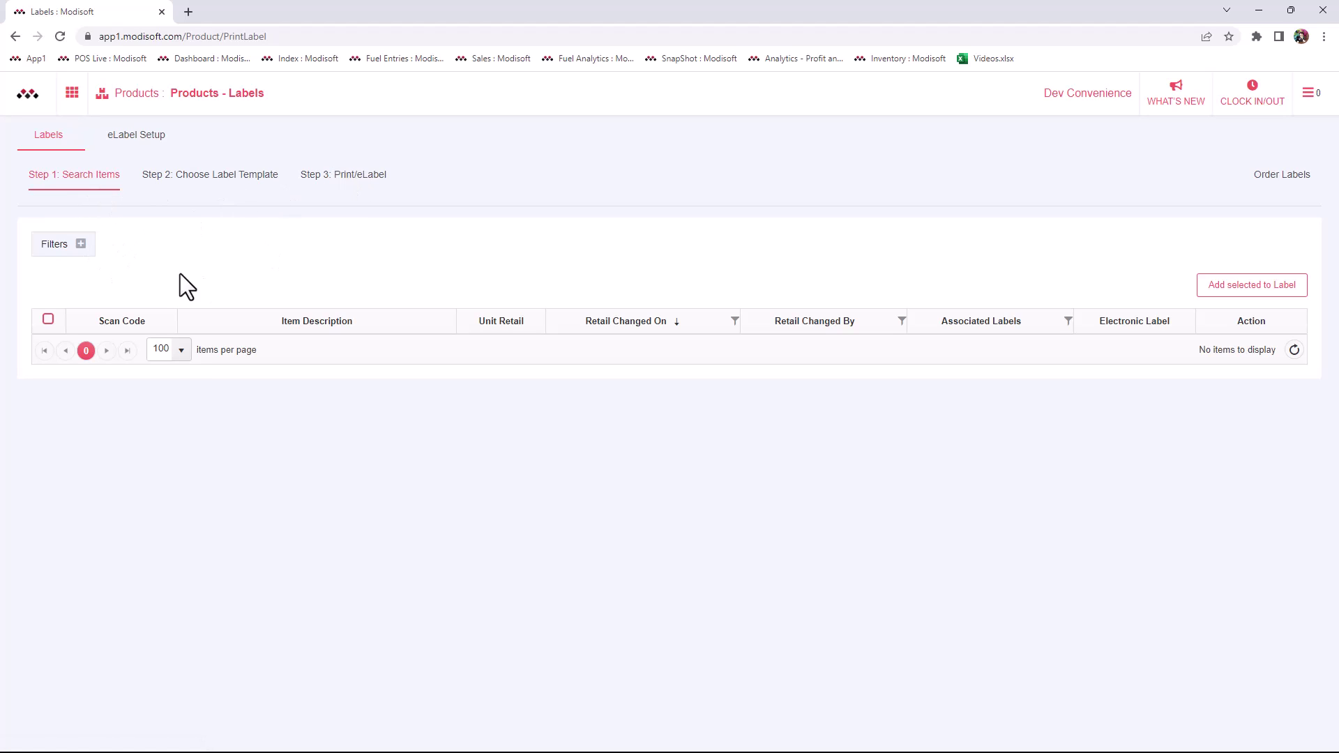
Expand the search filters, preview Scan Multiple UPC, then return to the regular filter form.
{"action": "left_click", "coordinate": [63, 259]}
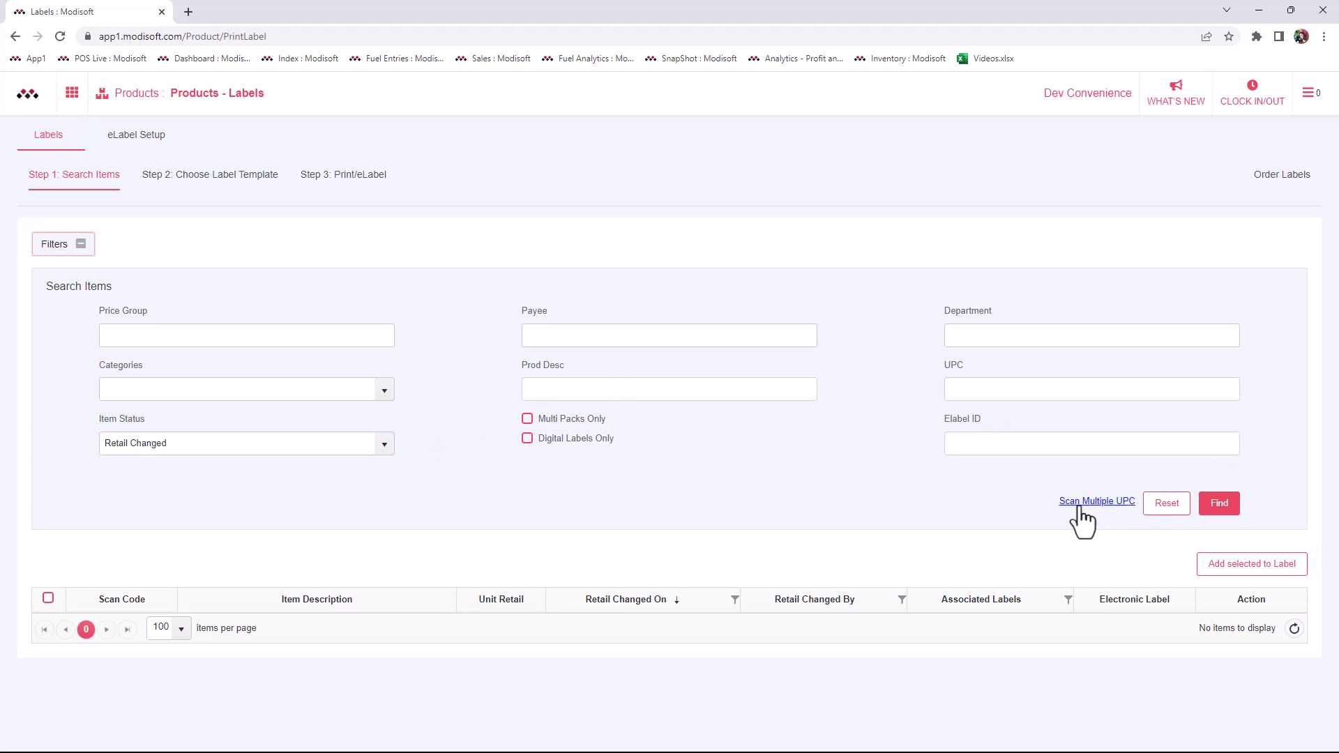
{"action": "left_click", "coordinate": [1114, 505]}
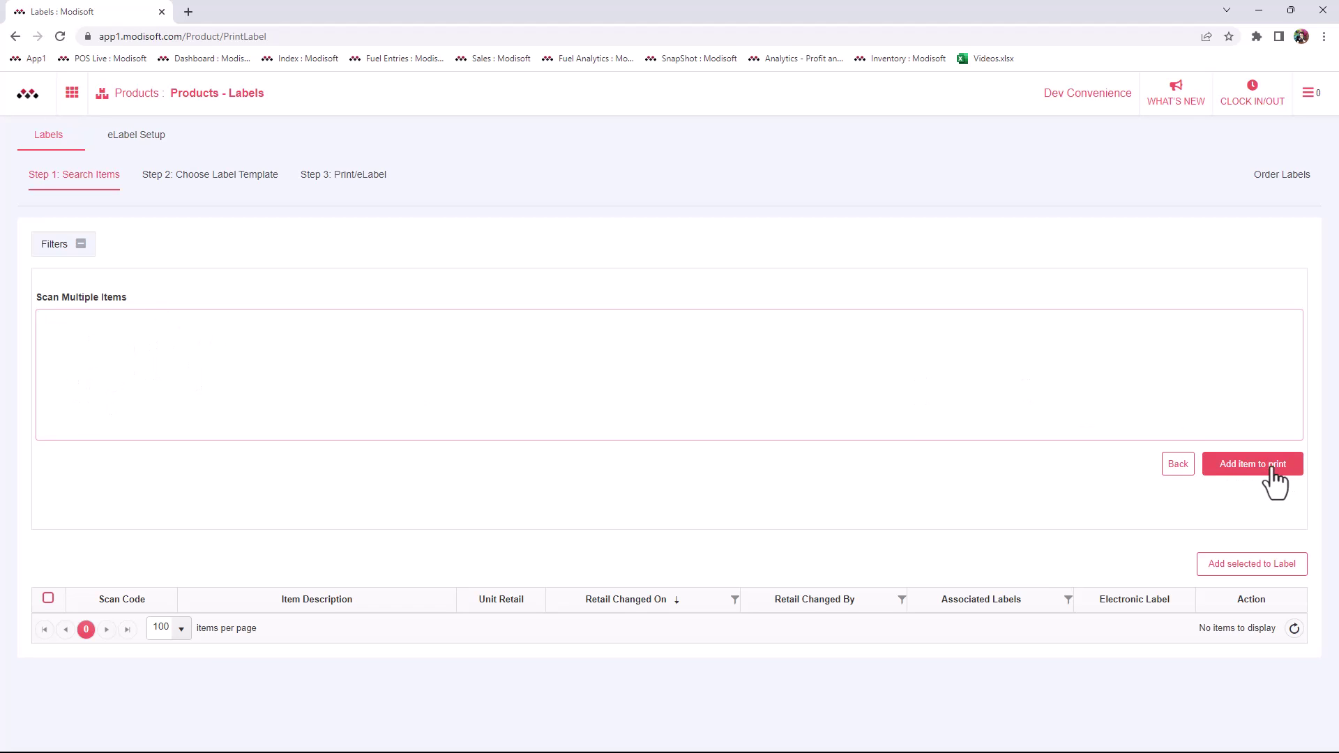
{"action": "left_click", "coordinate": [1178, 466]}
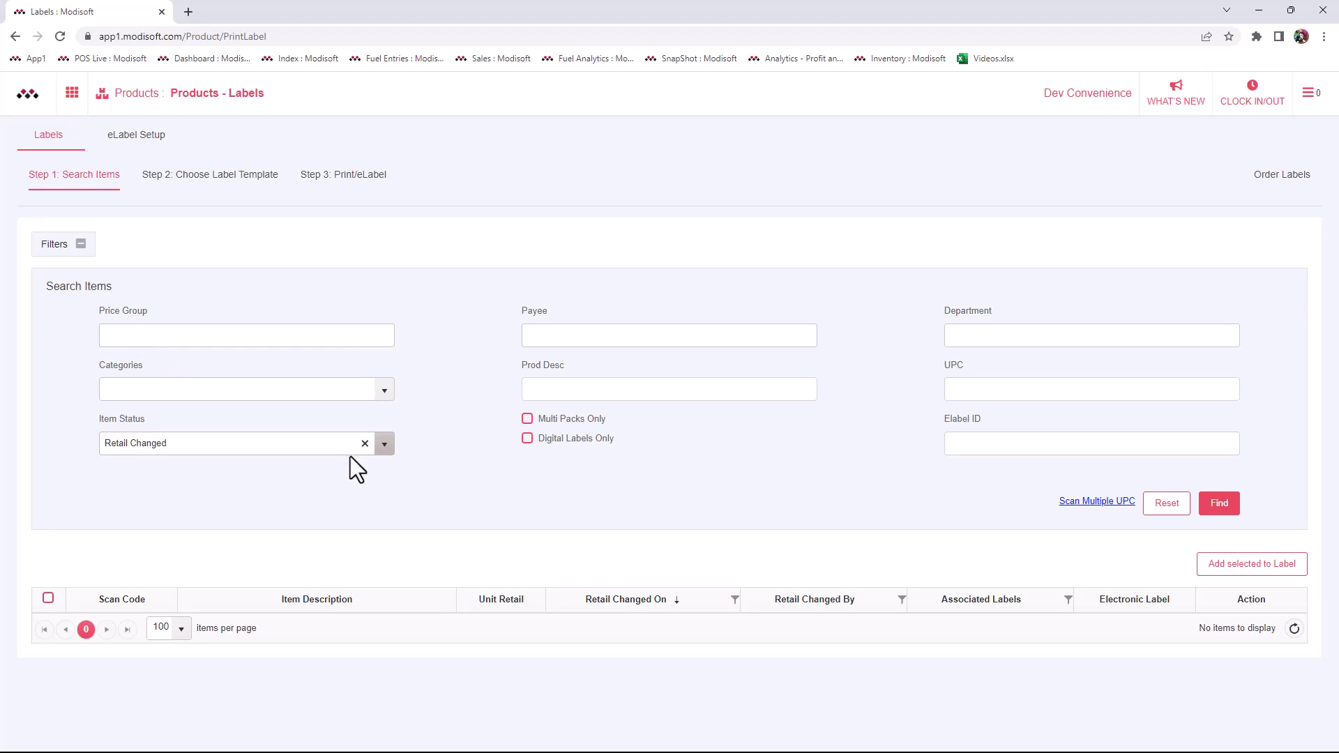
Search the Coca Cola 20oz price group with no status filter and select all four items.
{"action": "left_click", "coordinate": [159, 336]}
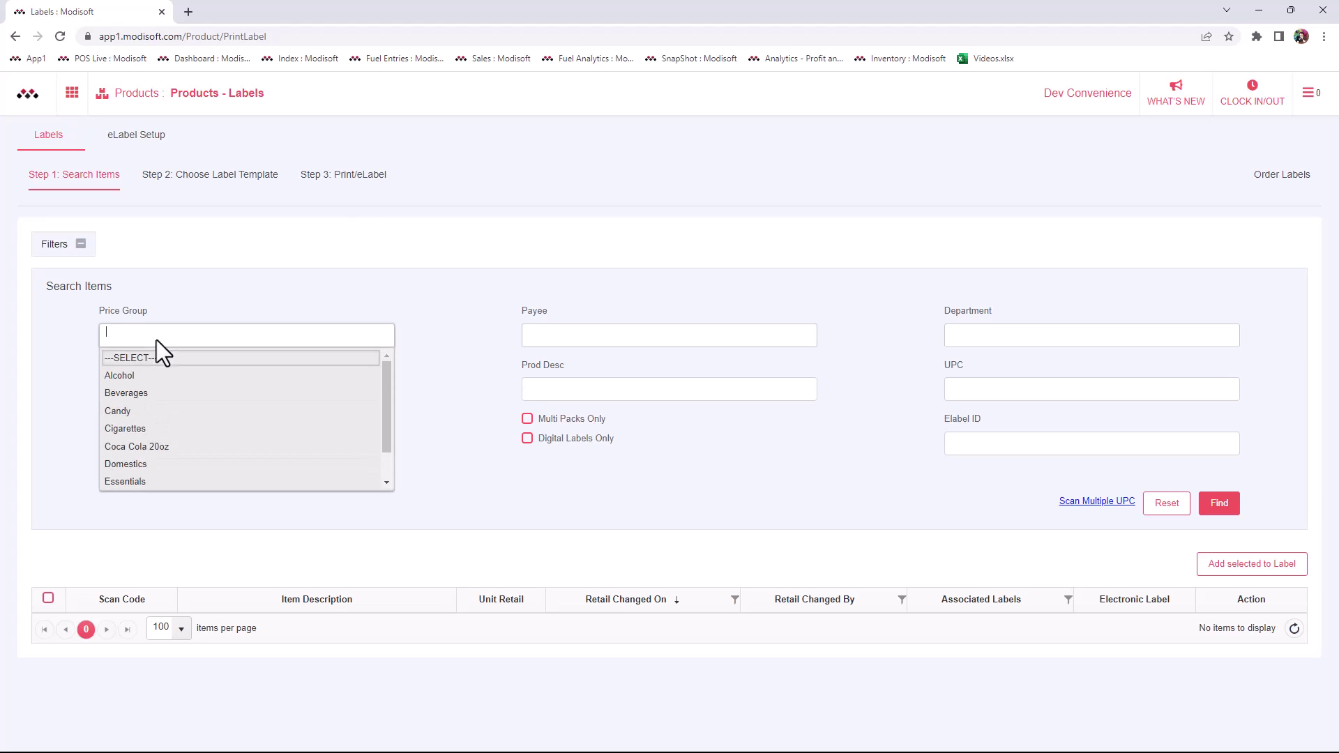
{"action": "left_click", "coordinate": [136, 445]}
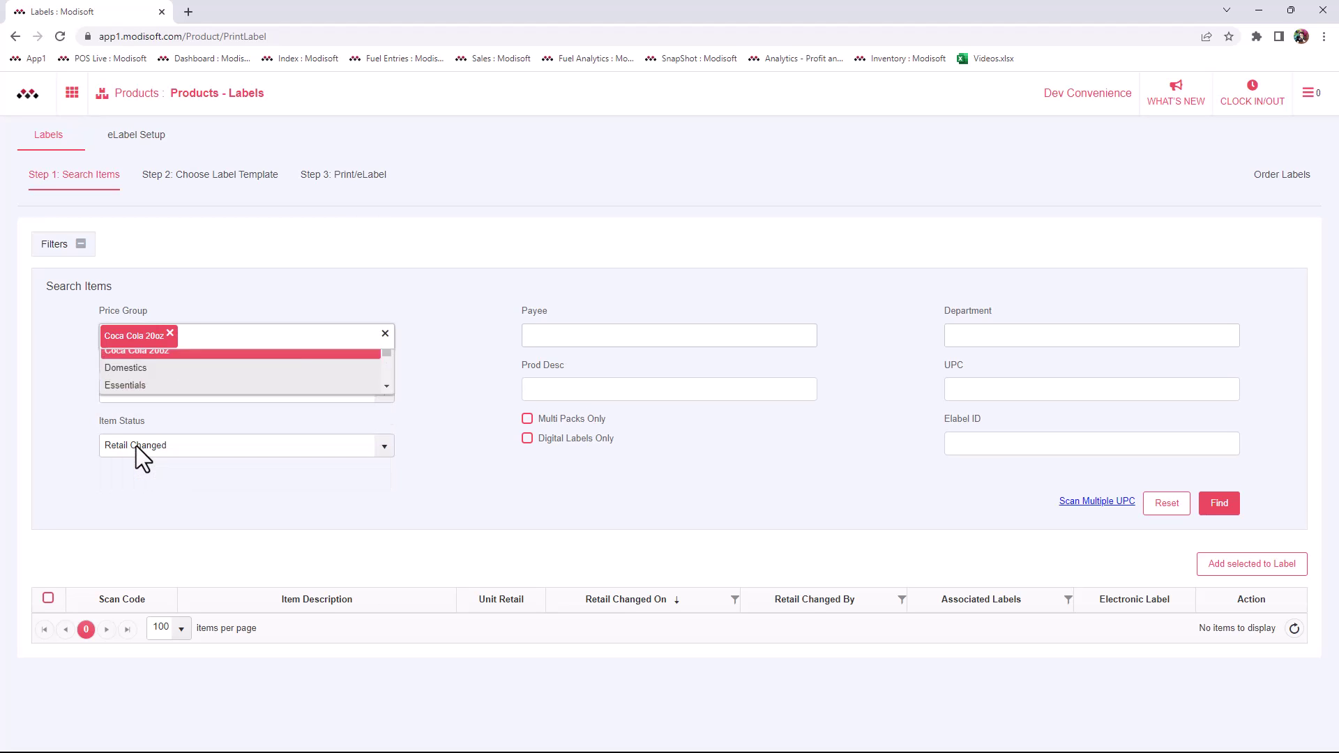
{"action": "left_click", "coordinate": [394, 442]}
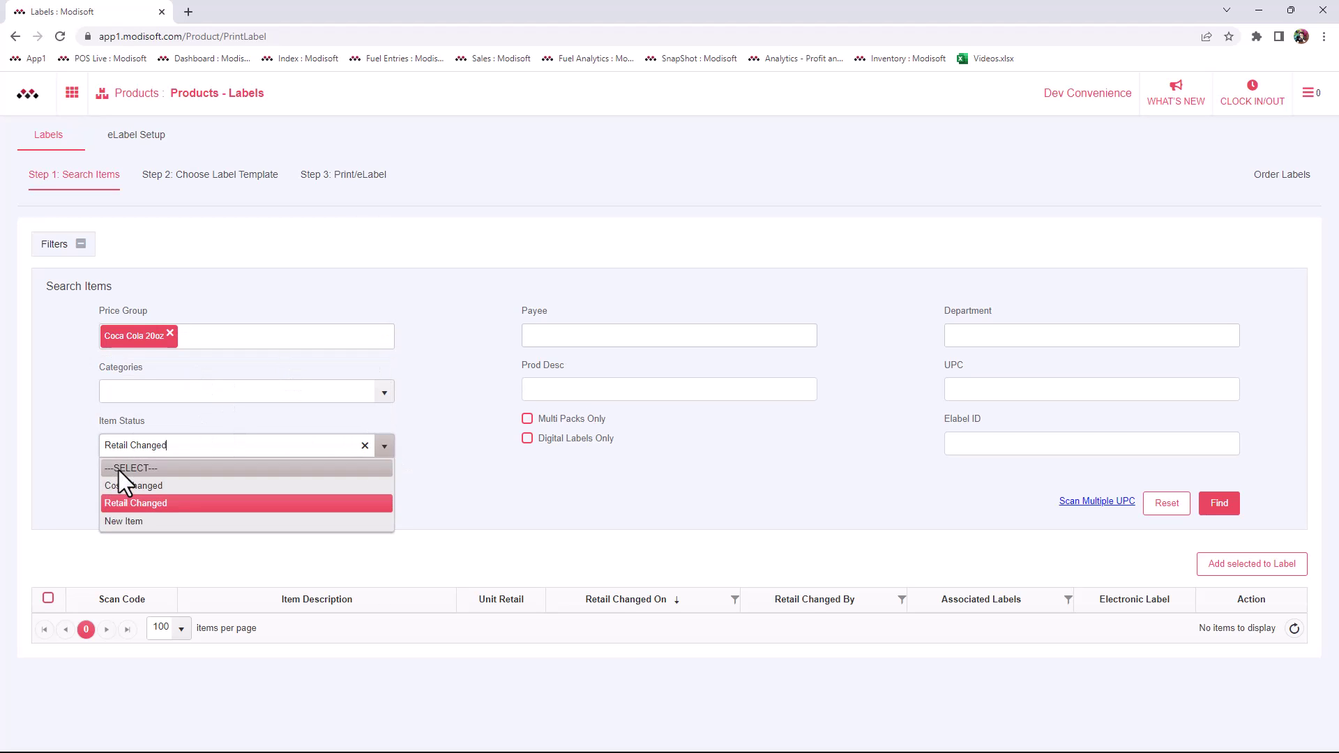
{"action": "left_click", "coordinate": [119, 469]}
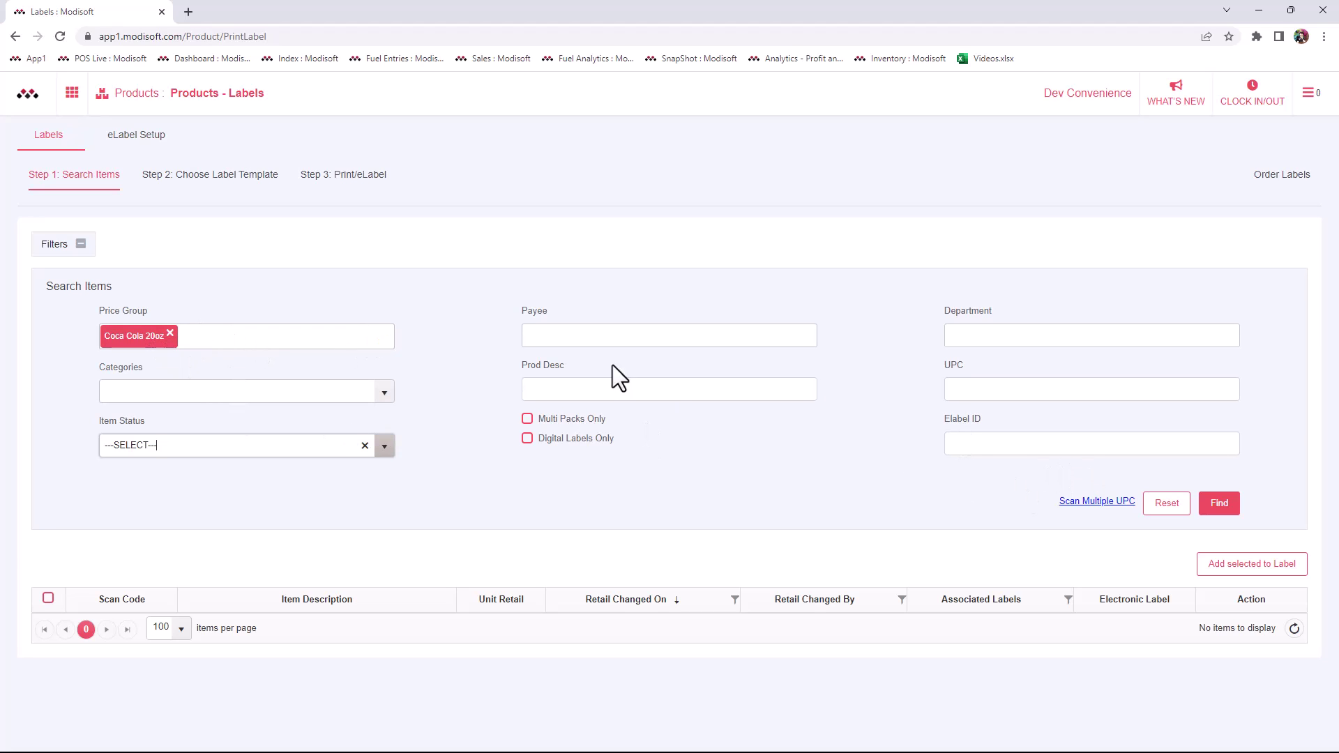
{"action": "left_click", "coordinate": [1225, 502]}
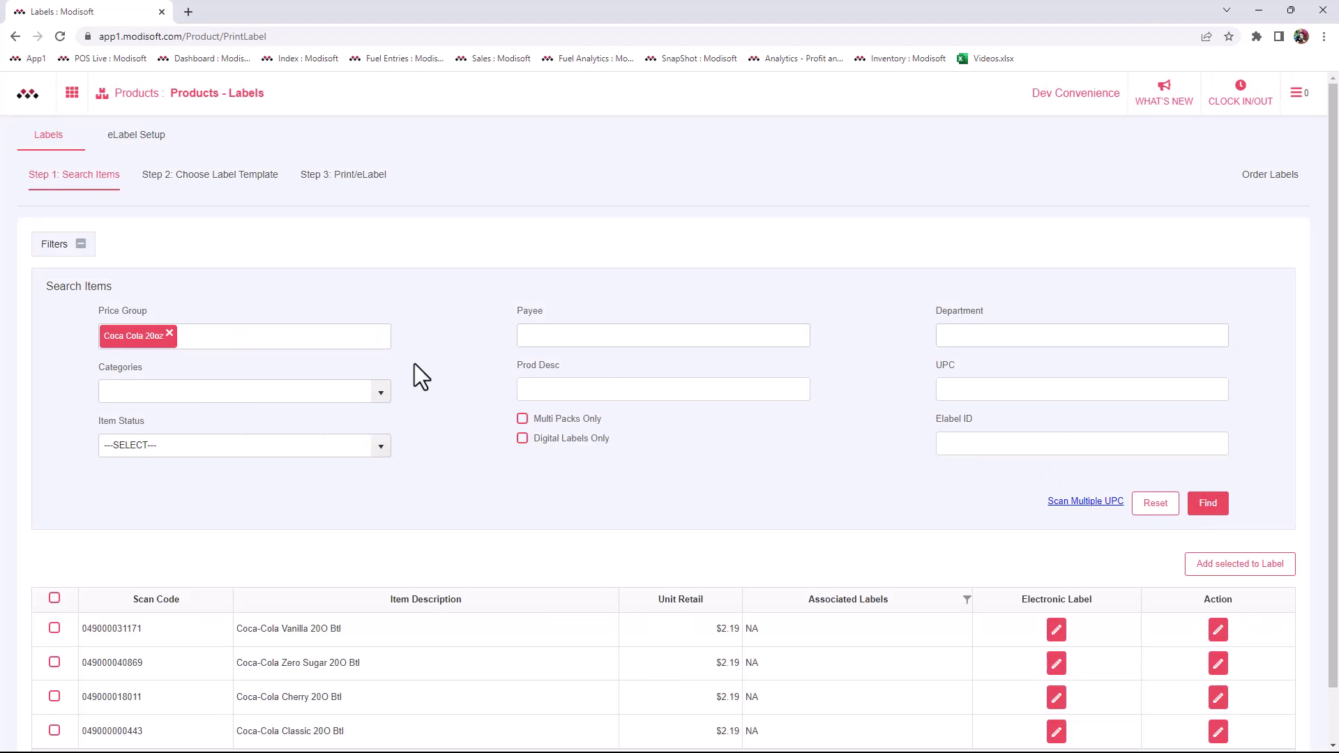
{"action": "scroll", "coordinate": [307, 293], "scroll_direction": "down", "scroll_amount": 1}
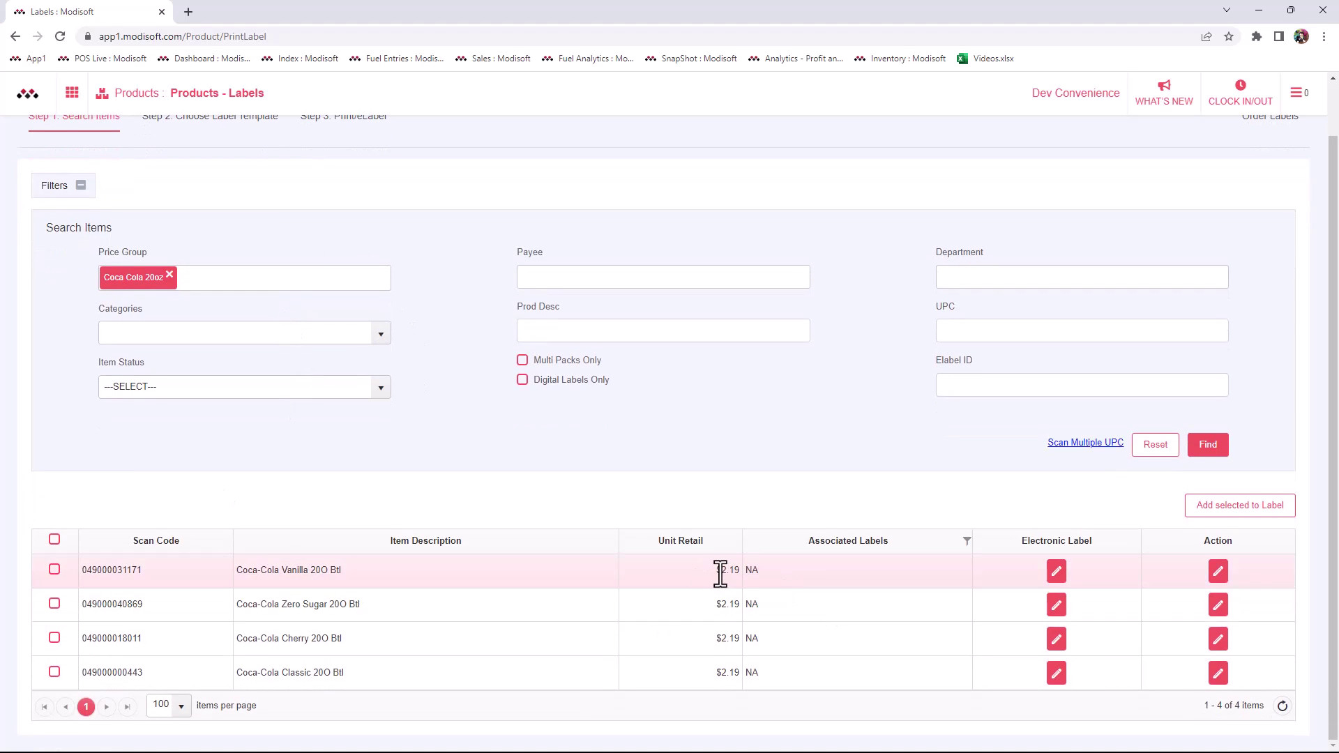
{"action": "left_click", "coordinate": [55, 539]}
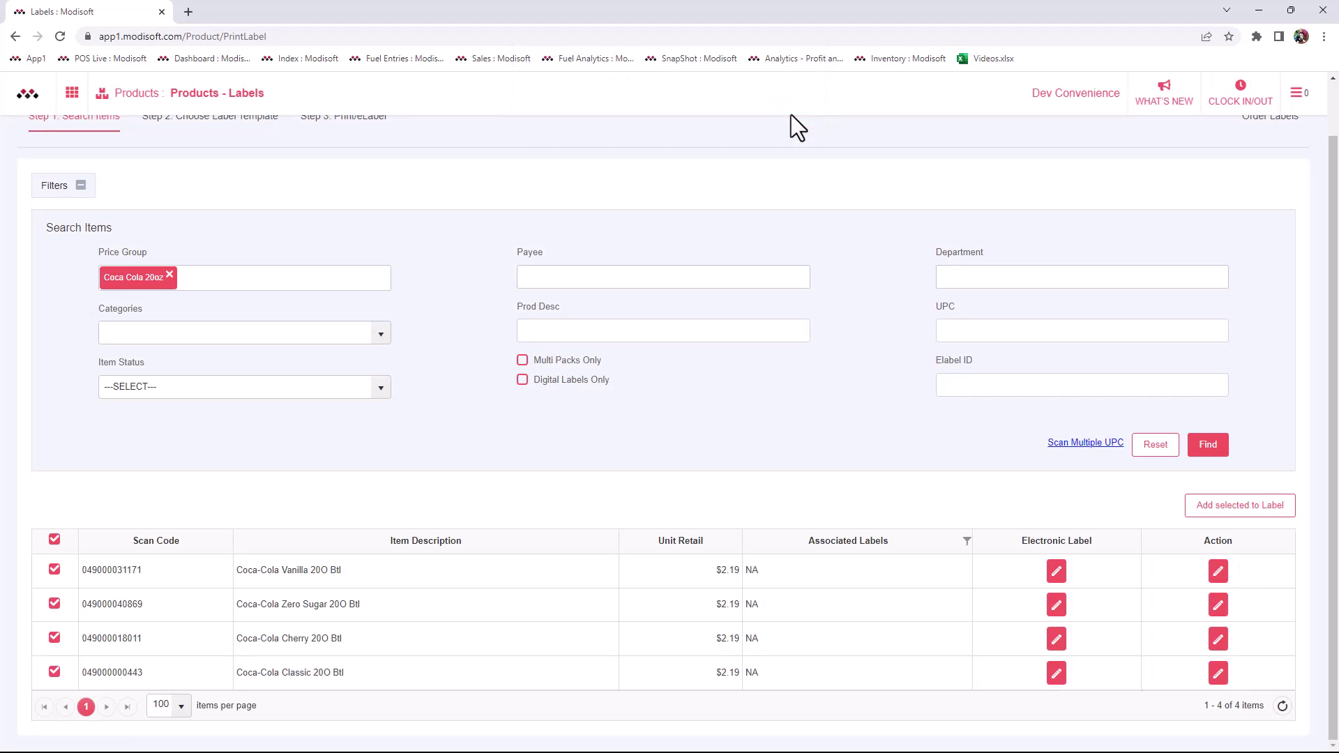
{"action": "scroll", "coordinate": [493, 194], "scroll_direction": "up", "scroll_amount": 1}
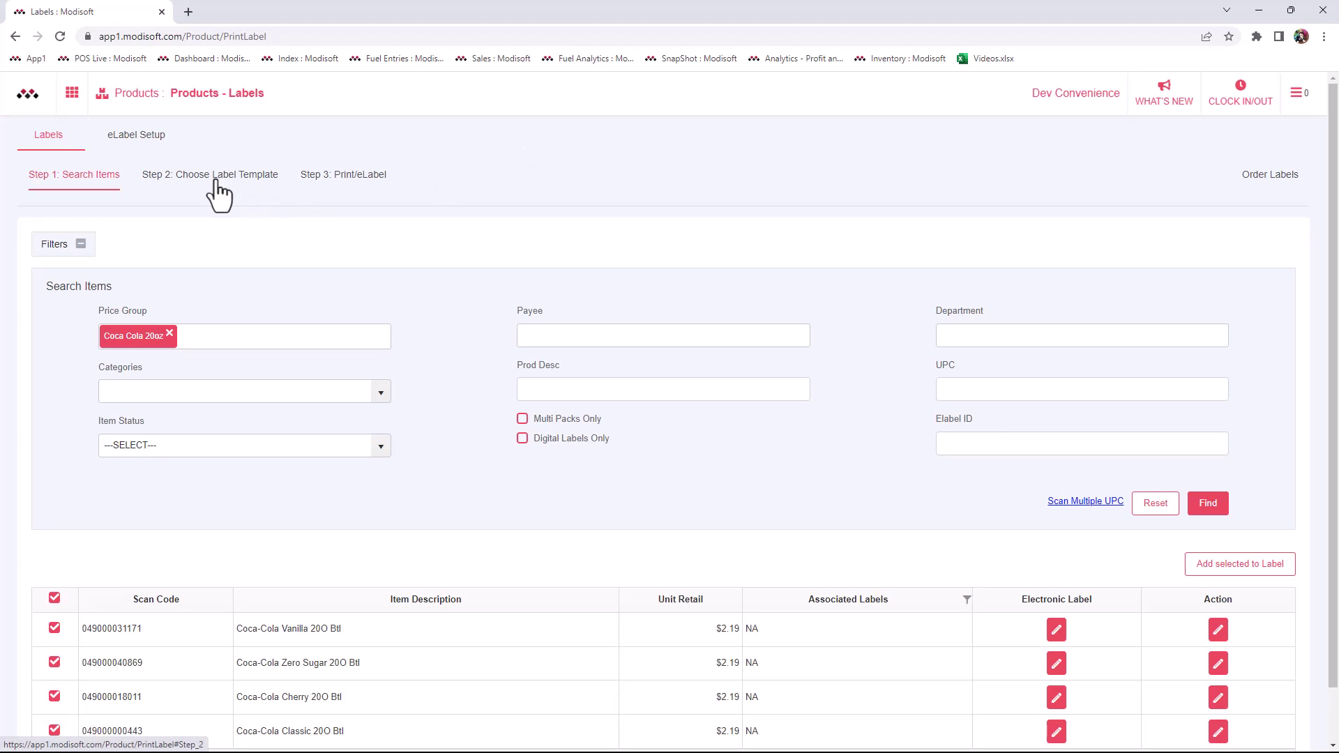
Advance to Step 2 and choose the Ink-Jet/Laser Avery 1 label template.
{"action": "left_click", "coordinate": [193, 182]}
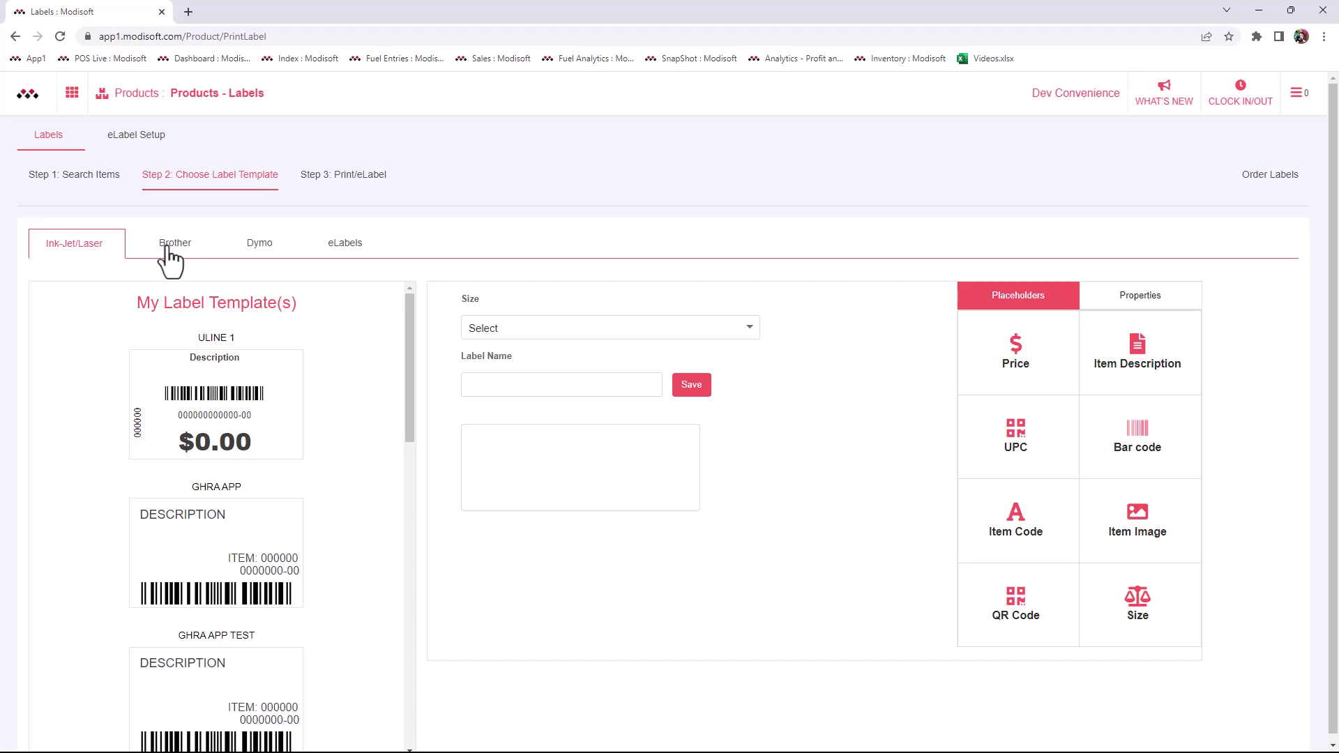
{"action": "scroll", "coordinate": [203, 278], "scroll_direction": "down", "scroll_amount": 5}
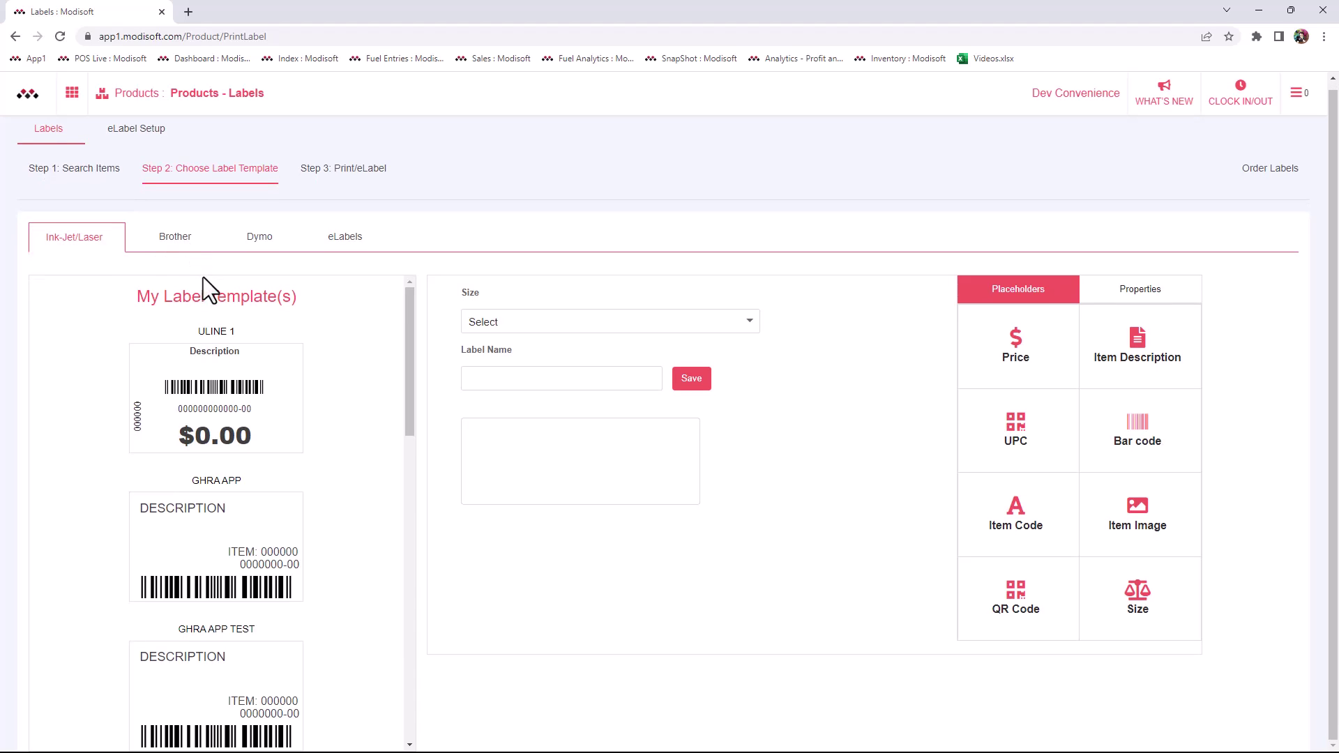
{"action": "scroll", "coordinate": [286, 467], "scroll_direction": "down", "scroll_amount": 5}
{"action": "left_click", "coordinate": [244, 439]}
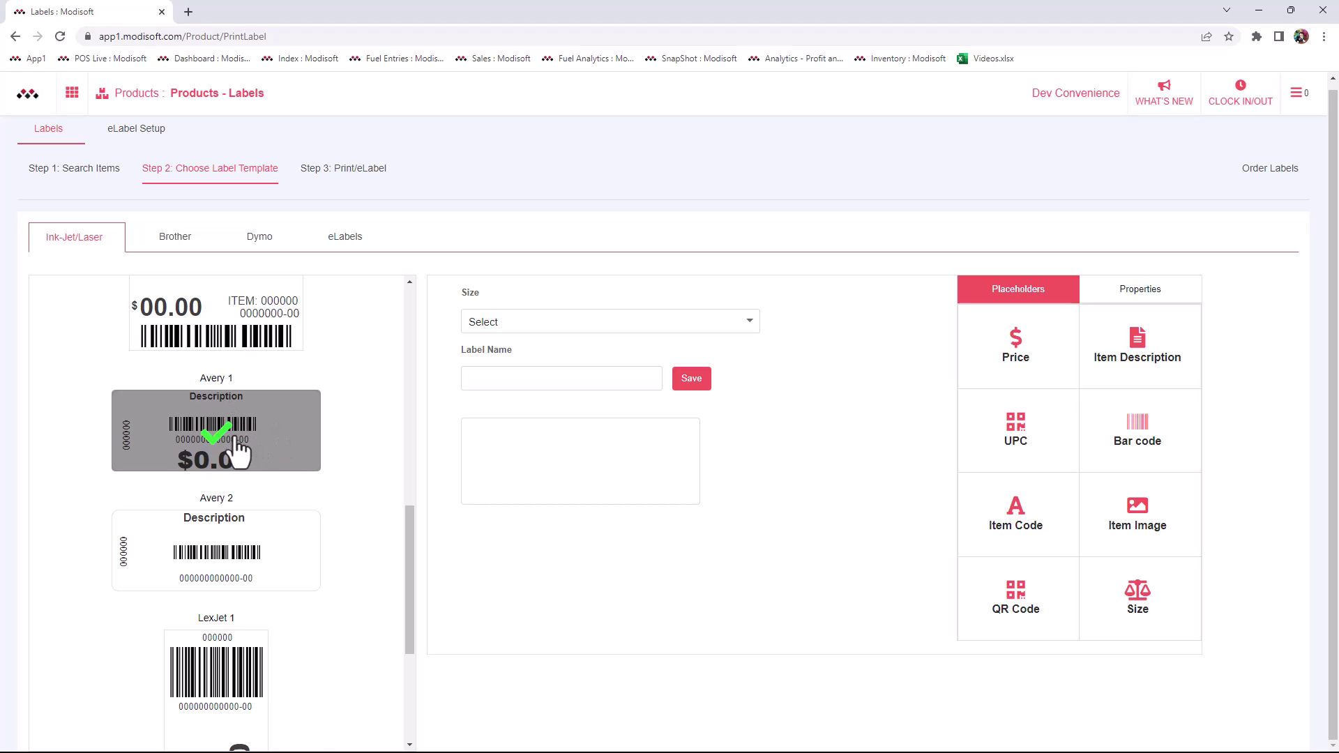
{"action": "scroll", "coordinate": [239, 454], "scroll_direction": "up", "scroll_amount": 10}
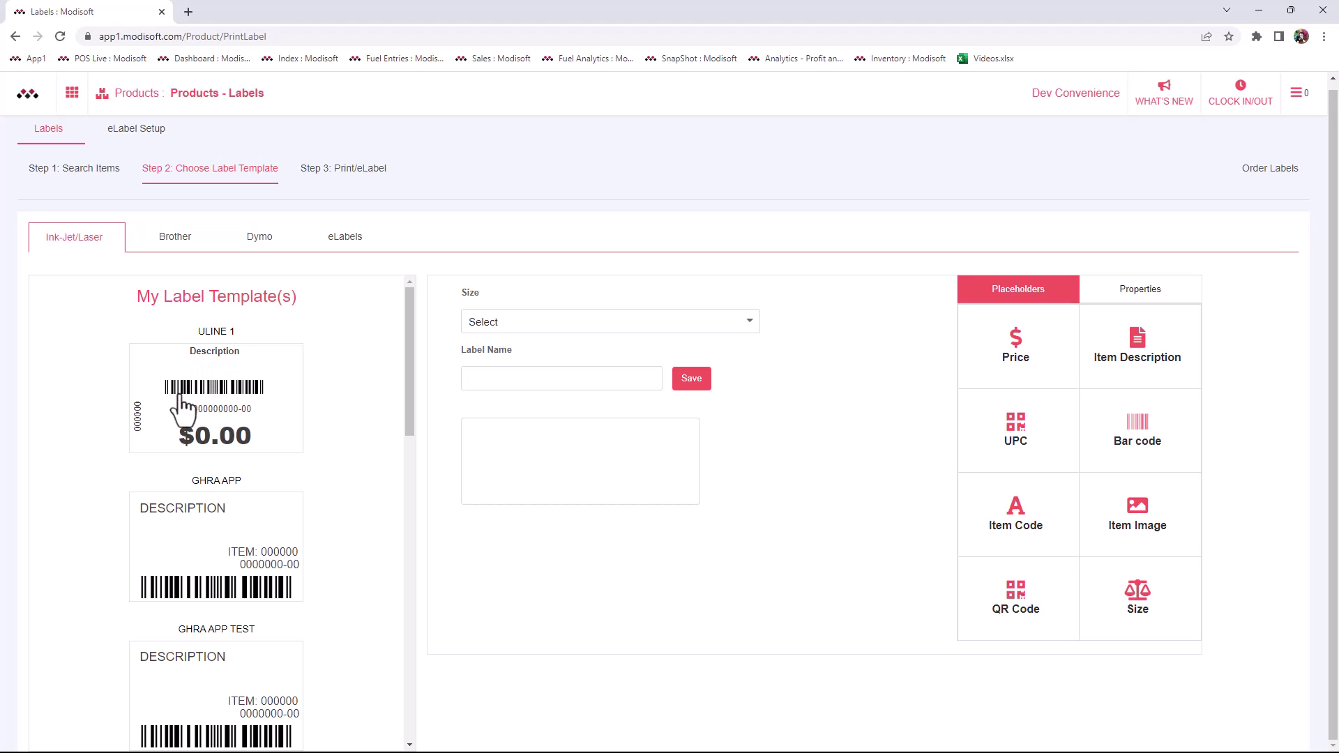
{"action": "scroll", "coordinate": [216, 357], "scroll_direction": "down", "scroll_amount": 1}
{"action": "scroll", "coordinate": [216, 357], "scroll_direction": "down", "scroll_amount": 6}
{"action": "scroll", "coordinate": [200, 385], "scroll_direction": "down", "scroll_amount": 2}
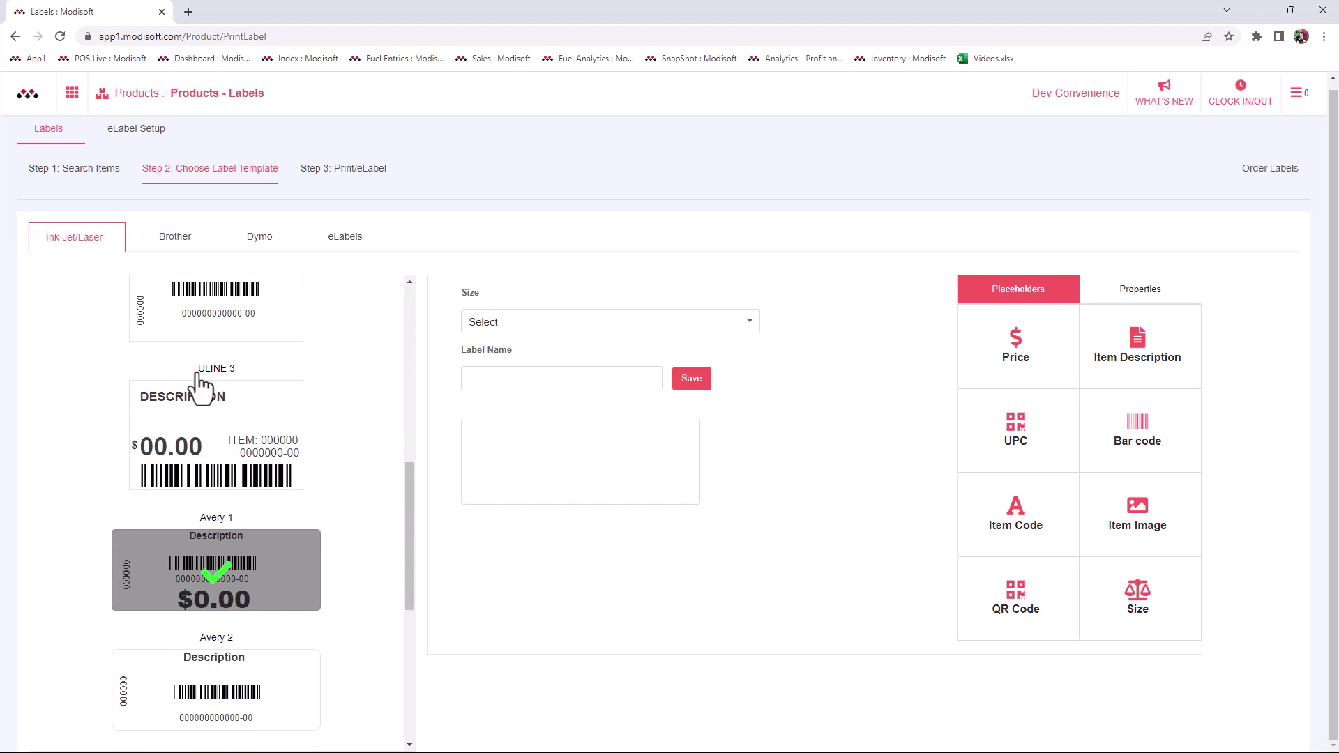
Try the Brother 1 1/8" x 2 2/5" and 1 1/8" x 3 1/2" label templates.
{"action": "left_click", "coordinate": [169, 244]}
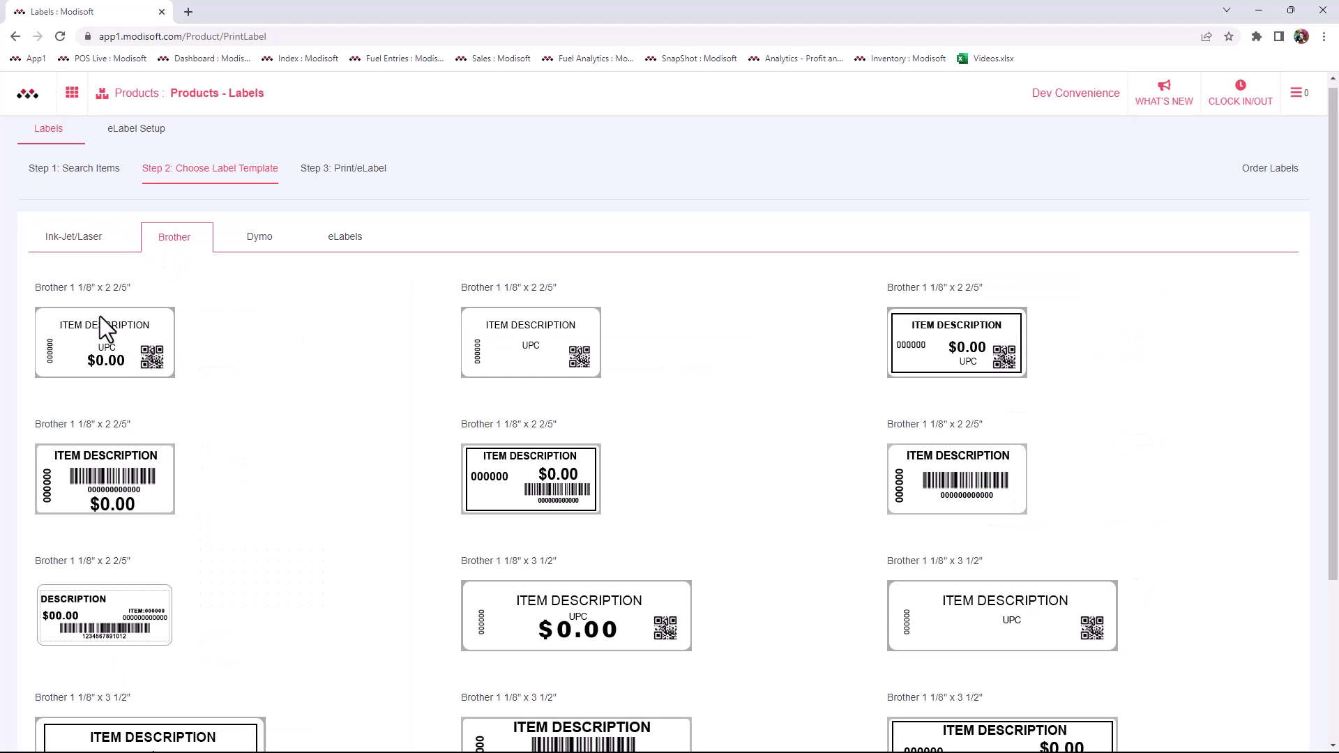
{"action": "scroll", "coordinate": [99, 316], "scroll_direction": "down", "scroll_amount": 1}
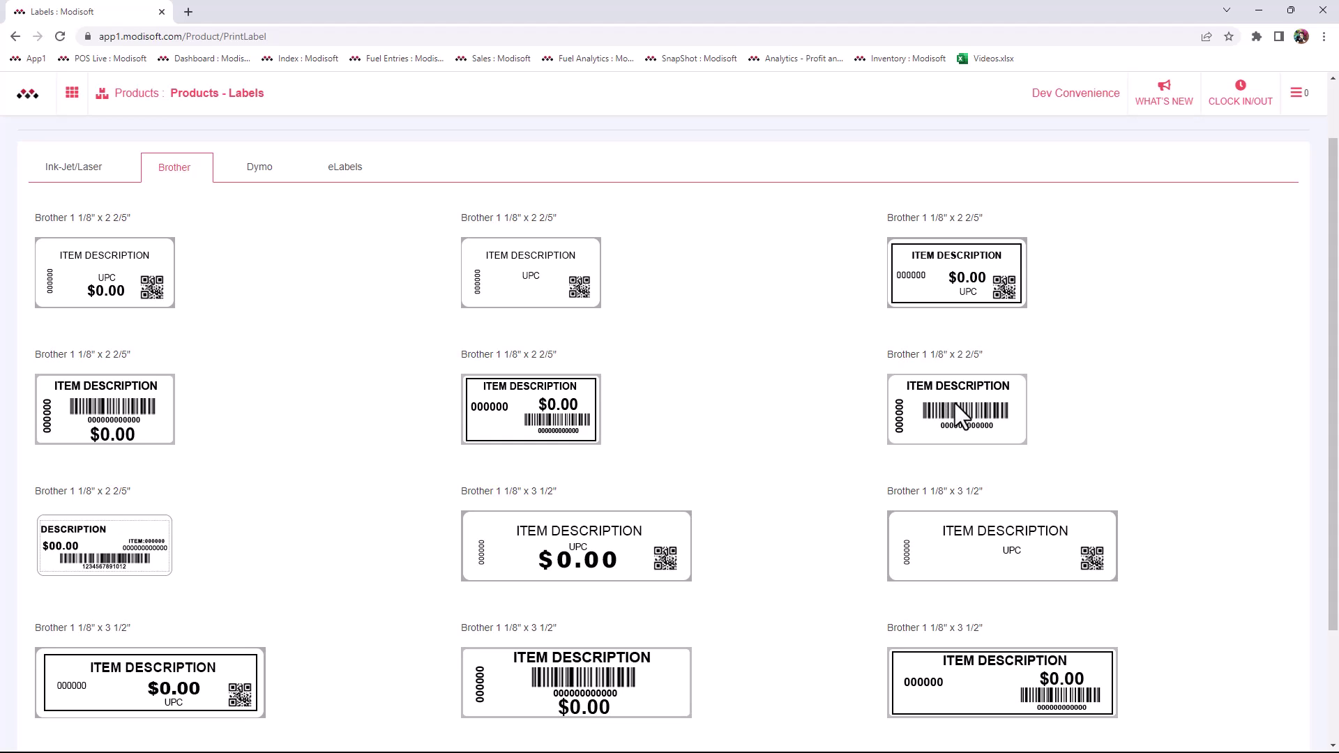
{"action": "scroll", "coordinate": [952, 397], "scroll_direction": "down", "scroll_amount": 2}
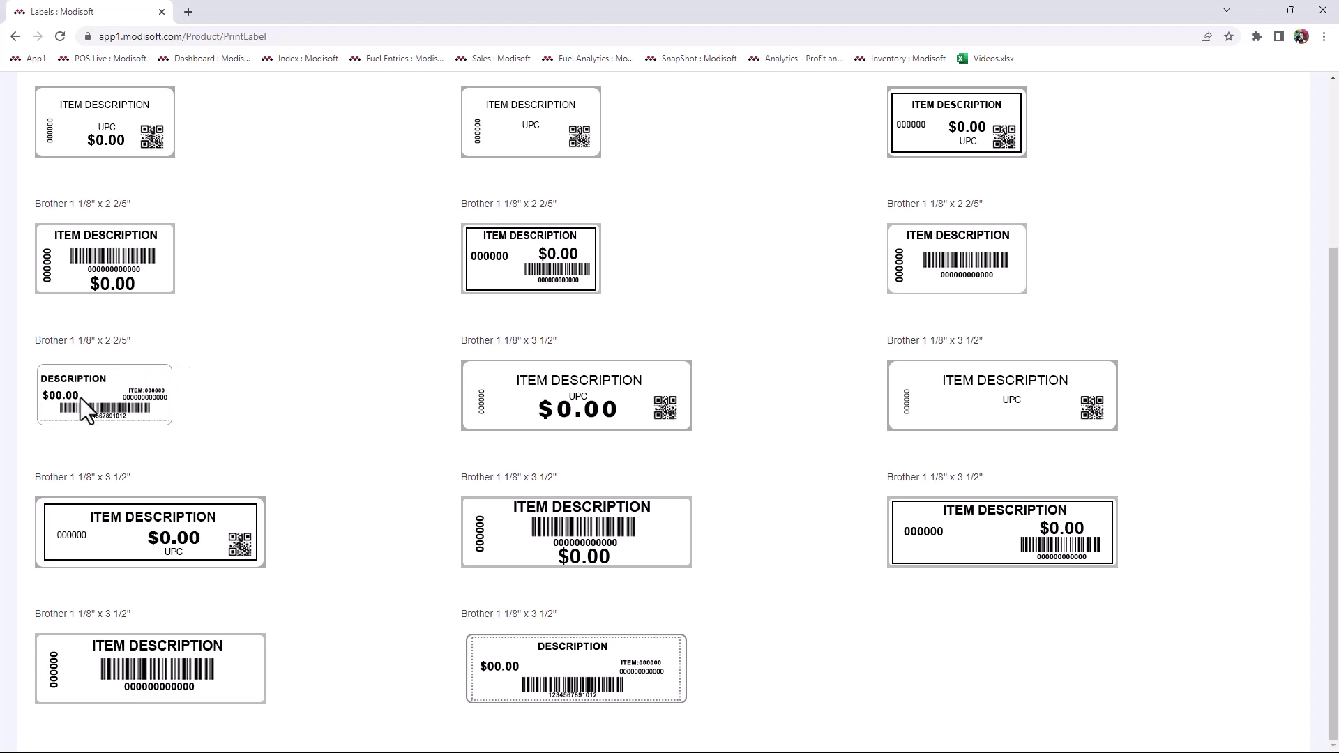
{"action": "left_click", "coordinate": [103, 257]}
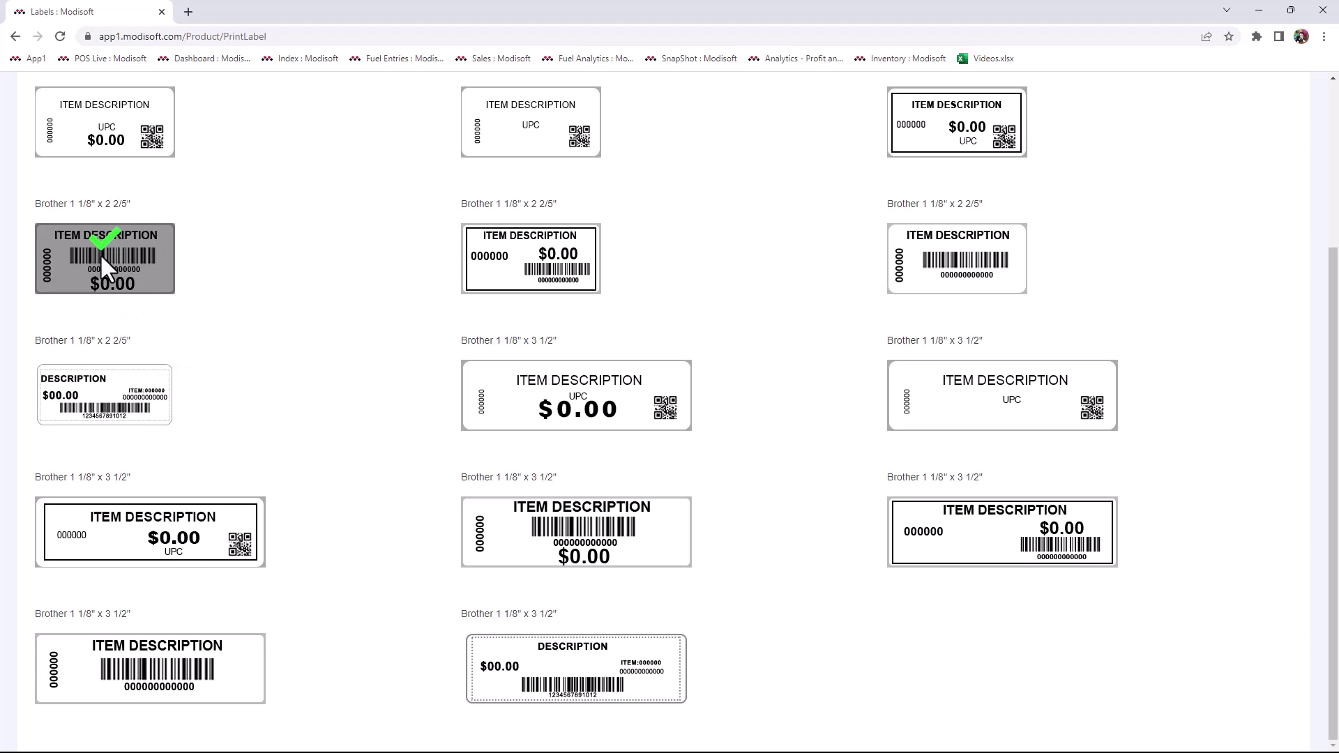
{"action": "left_click", "coordinate": [144, 525]}
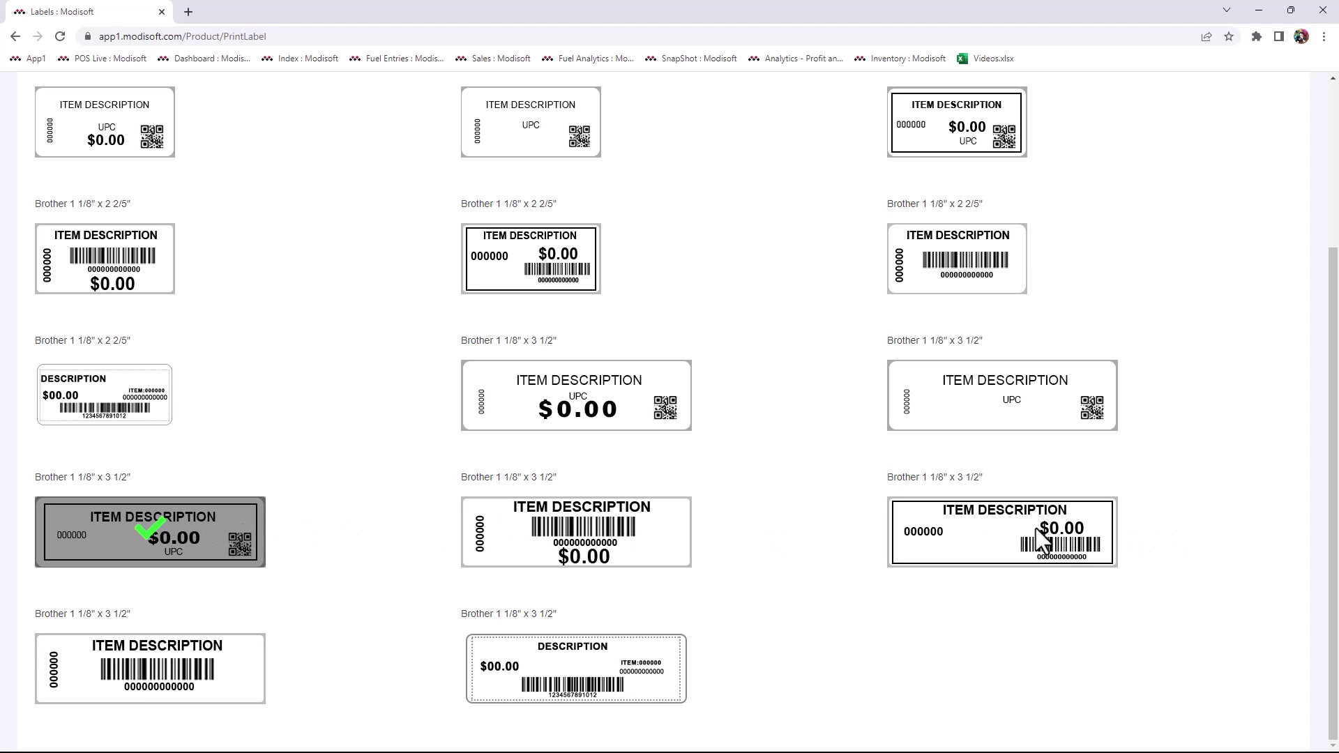
{"action": "scroll", "coordinate": [240, 284], "scroll_direction": "up", "scroll_amount": 3}
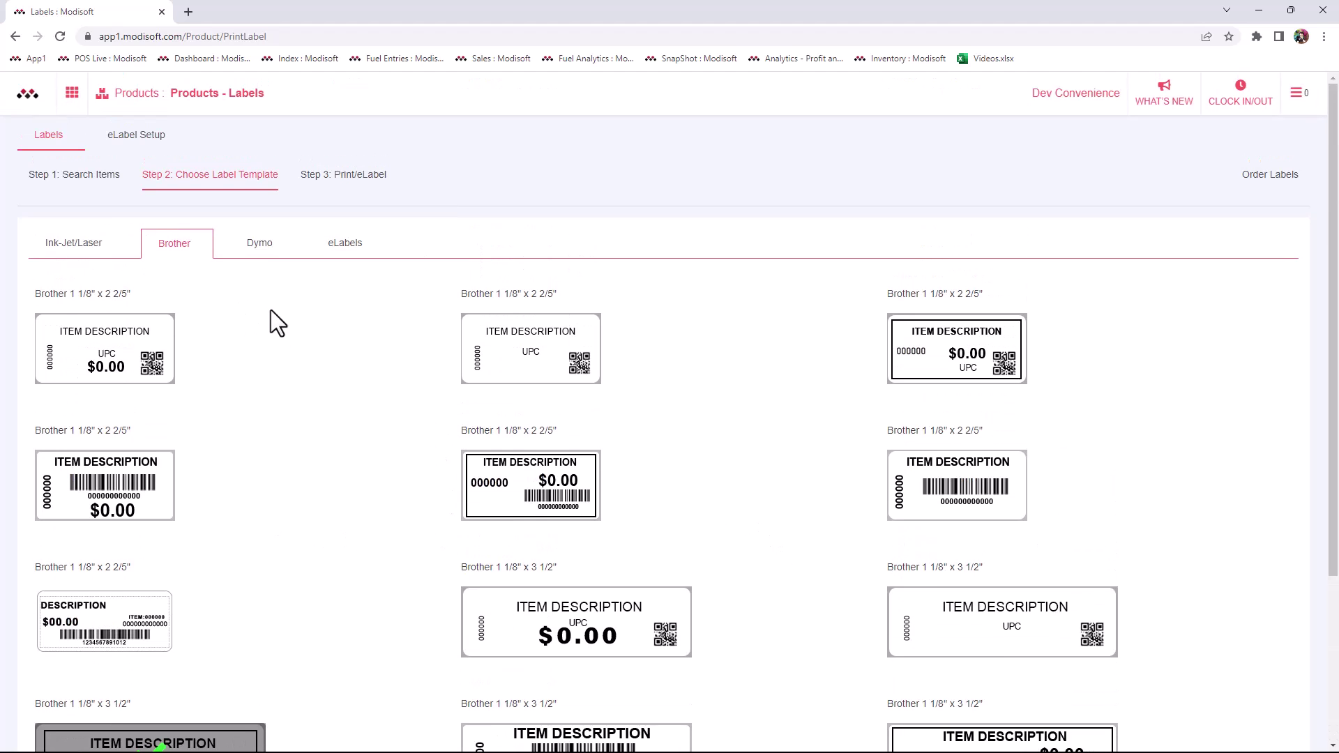
Size the custom label as Avery 8250 and add a Description field, moved right.
{"action": "left_click", "coordinate": [68, 246]}
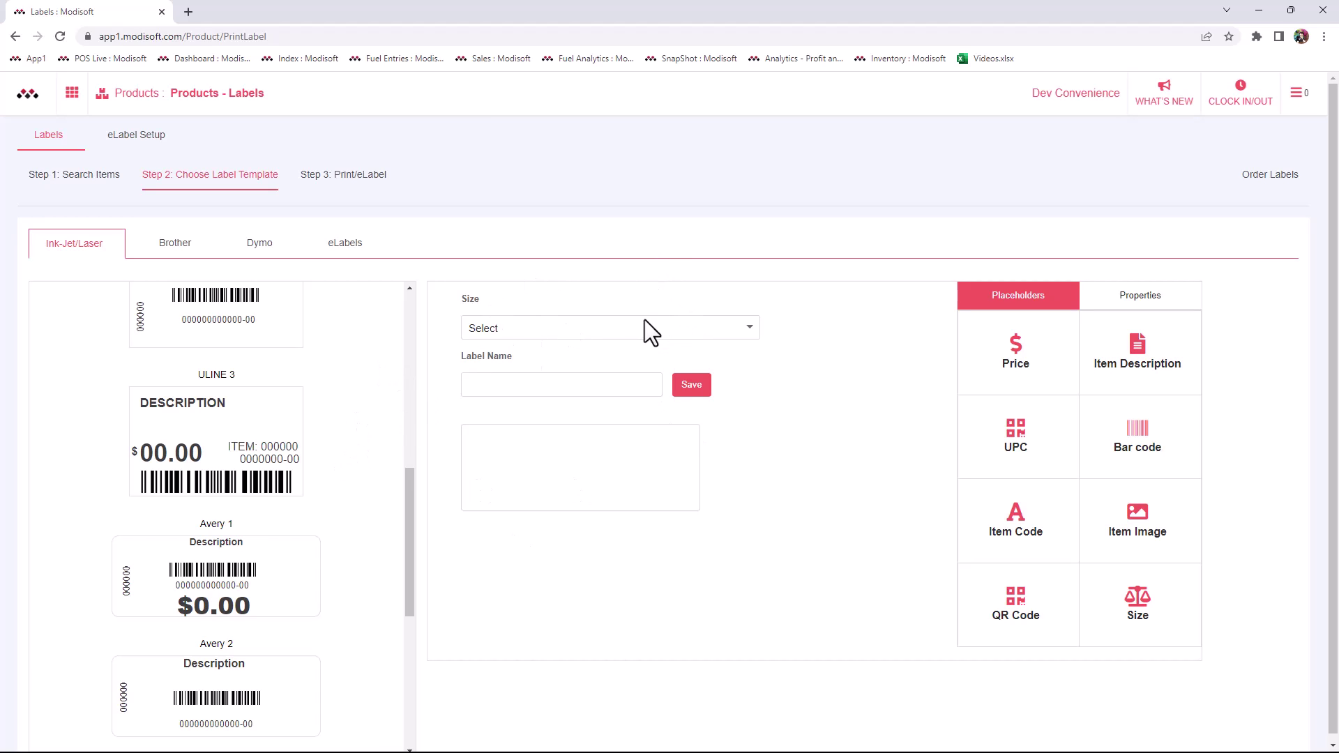
{"action": "left_click", "coordinate": [558, 328]}
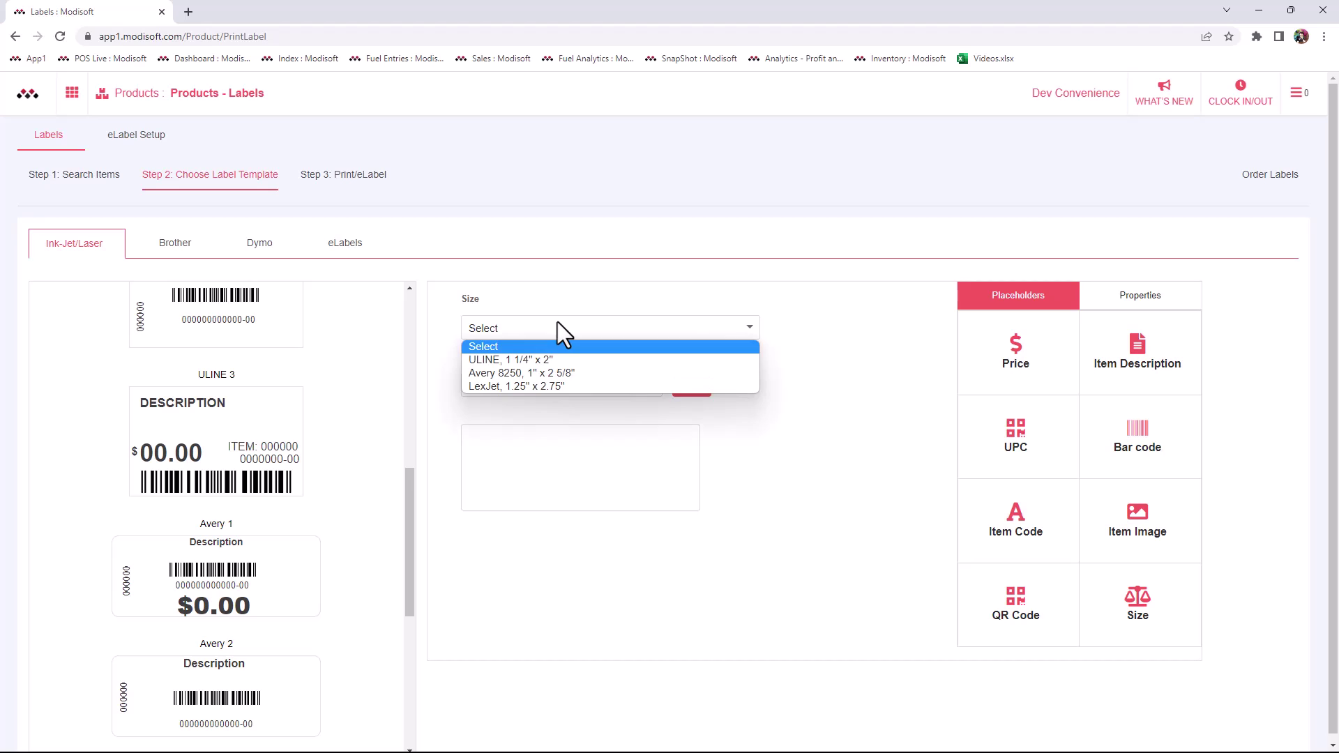
{"action": "left_click", "coordinate": [508, 373]}
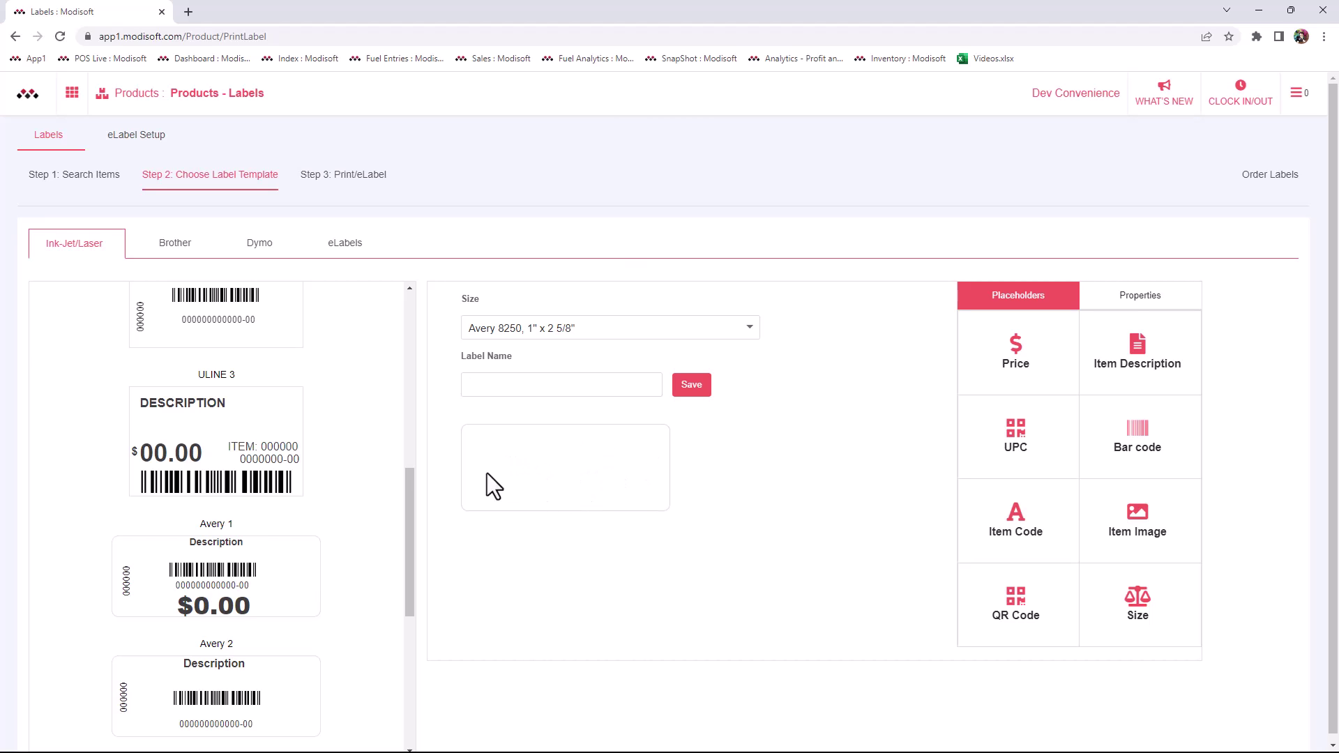
{"action": "left_click", "coordinate": [1138, 357]}
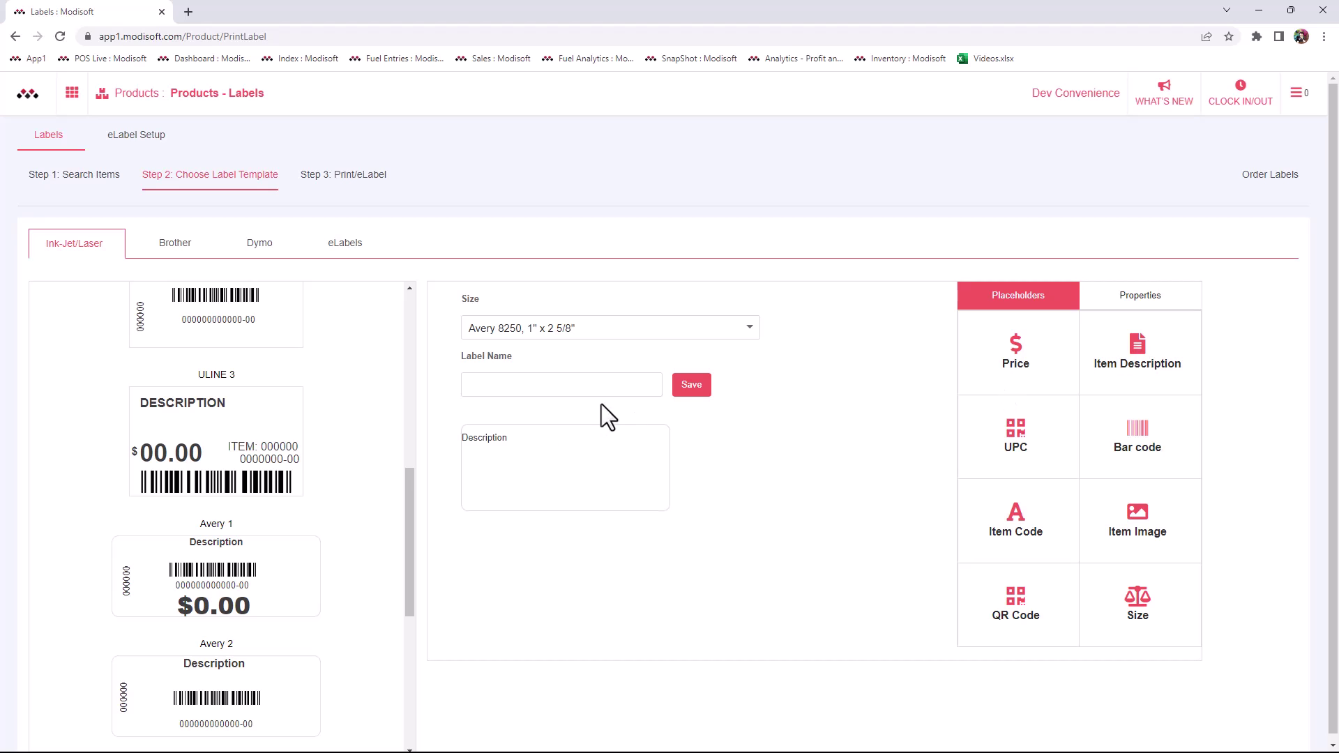
{"action": "left_click", "coordinate": [488, 444]}
{"action": "left_click_drag", "start_coordinate": [517, 441], "coordinate": [587, 438]}
Add a $0.00 price field near the bottom and a 000000 item code field.
{"action": "left_click", "coordinate": [1015, 296]}
{"action": "left_click", "coordinate": [1011, 373]}
{"action": "left_click_drag", "start_coordinate": [472, 442], "coordinate": [547, 495]}
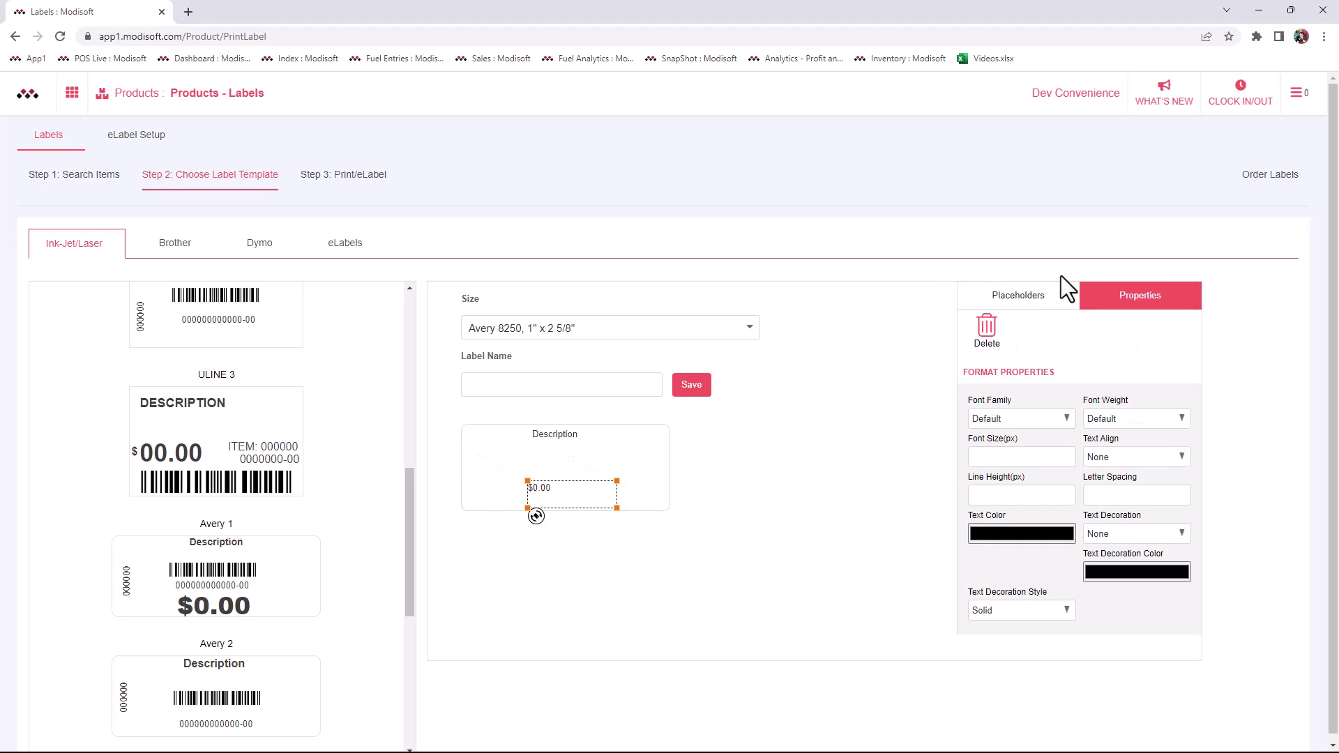
{"action": "left_click", "coordinate": [1018, 296]}
{"action": "left_click", "coordinate": [1019, 532]}
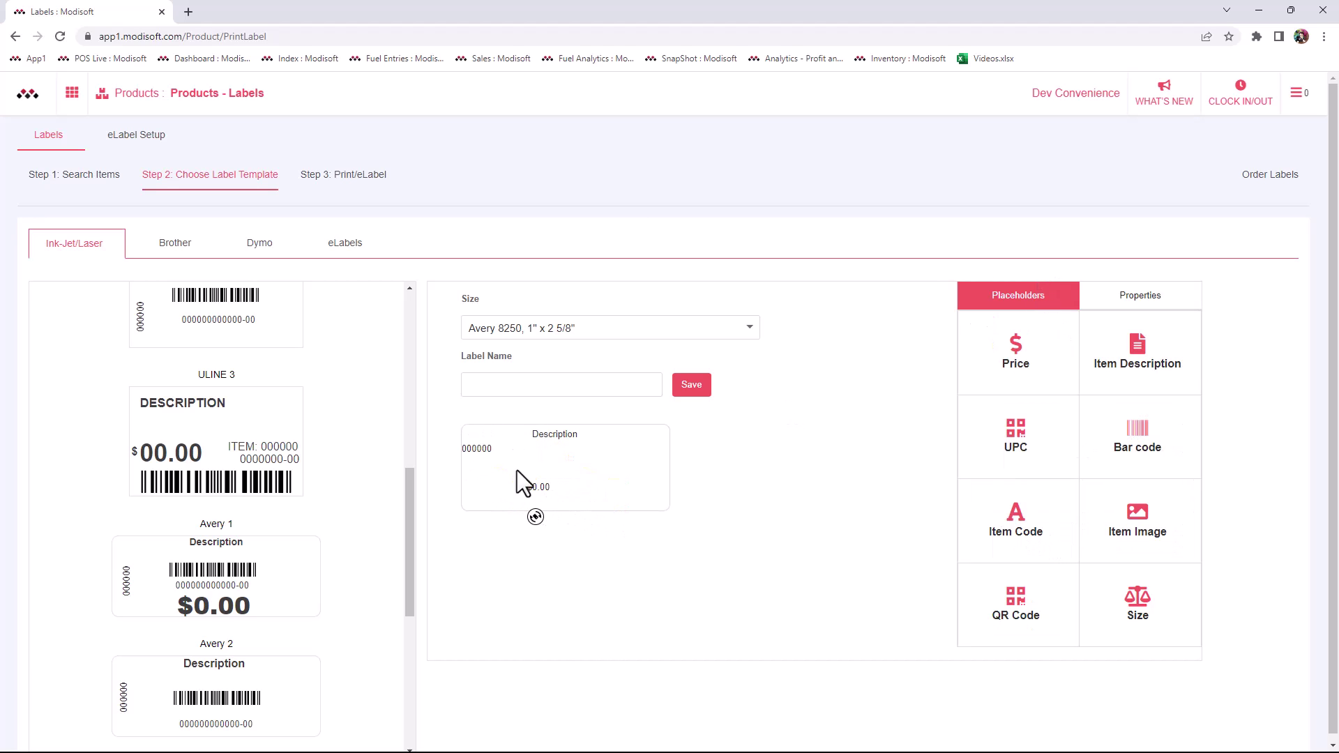
{"action": "mouse_move", "coordinate": [488, 453]}
{"action": "left_mouse_down"}
{"action": "mouse_move", "coordinate": [474, 451]}
{"action": "mouse_move", "coordinate": [484, 484]}
{"action": "mouse_move", "coordinate": [469, 490]}
{"action": "mouse_move", "coordinate": [511, 462]}
{"action": "mouse_move", "coordinate": [487, 460]}
{"action": "mouse_move", "coordinate": [498, 458]}
{"action": "left_mouse_up"}
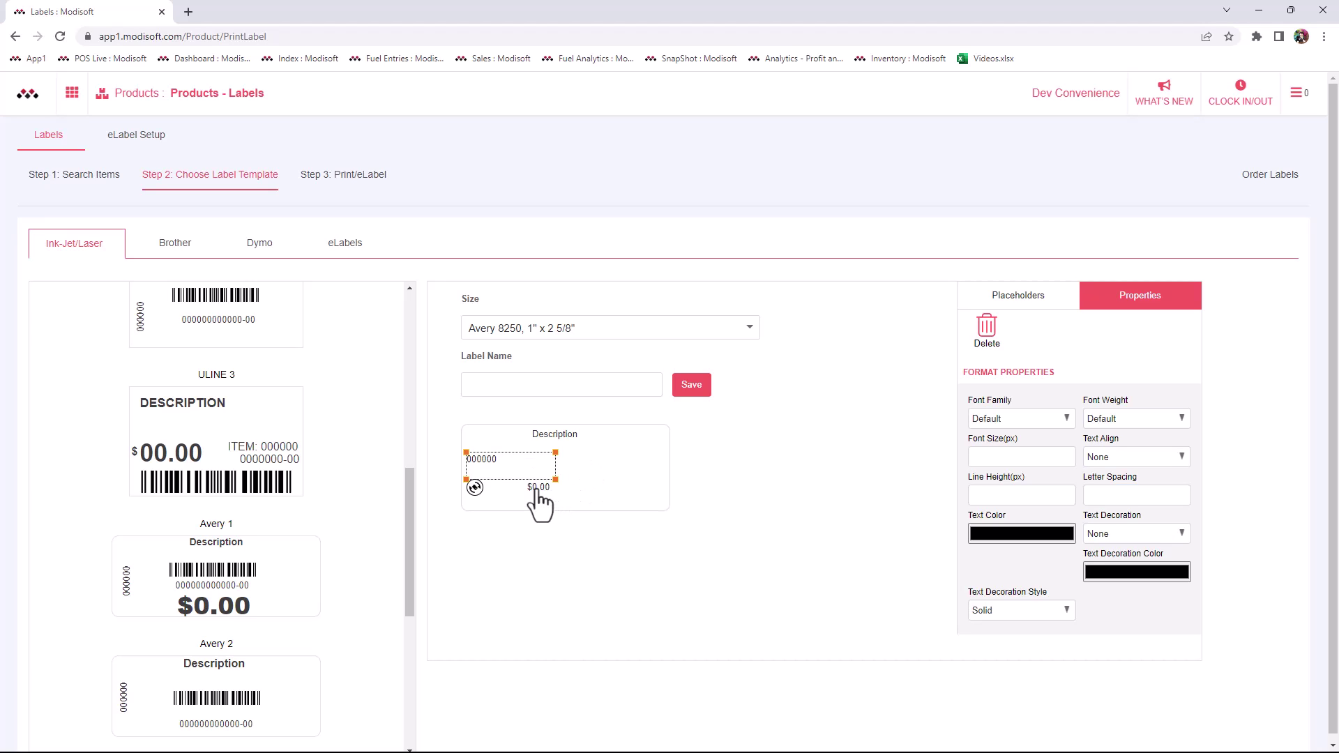
{"action": "left_click", "coordinate": [608, 477]}
{"action": "mouse_move", "coordinate": [541, 499]}
{"action": "left_mouse_down"}
{"action": "mouse_move", "coordinate": [554, 504]}
{"action": "mouse_move", "coordinate": [542, 487]}
{"action": "left_mouse_up"}
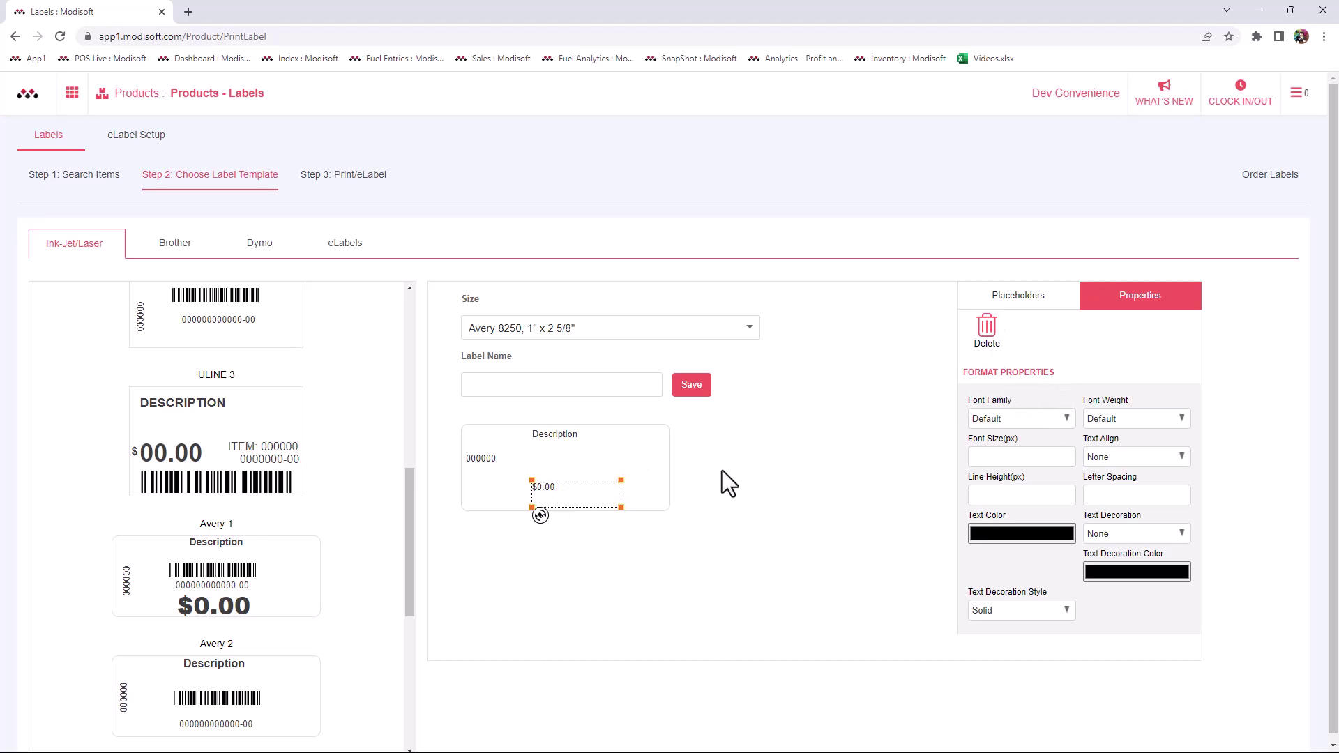
Make the price text Ultra-Bold in the Arial font.
{"action": "left_click", "coordinate": [1138, 417]}
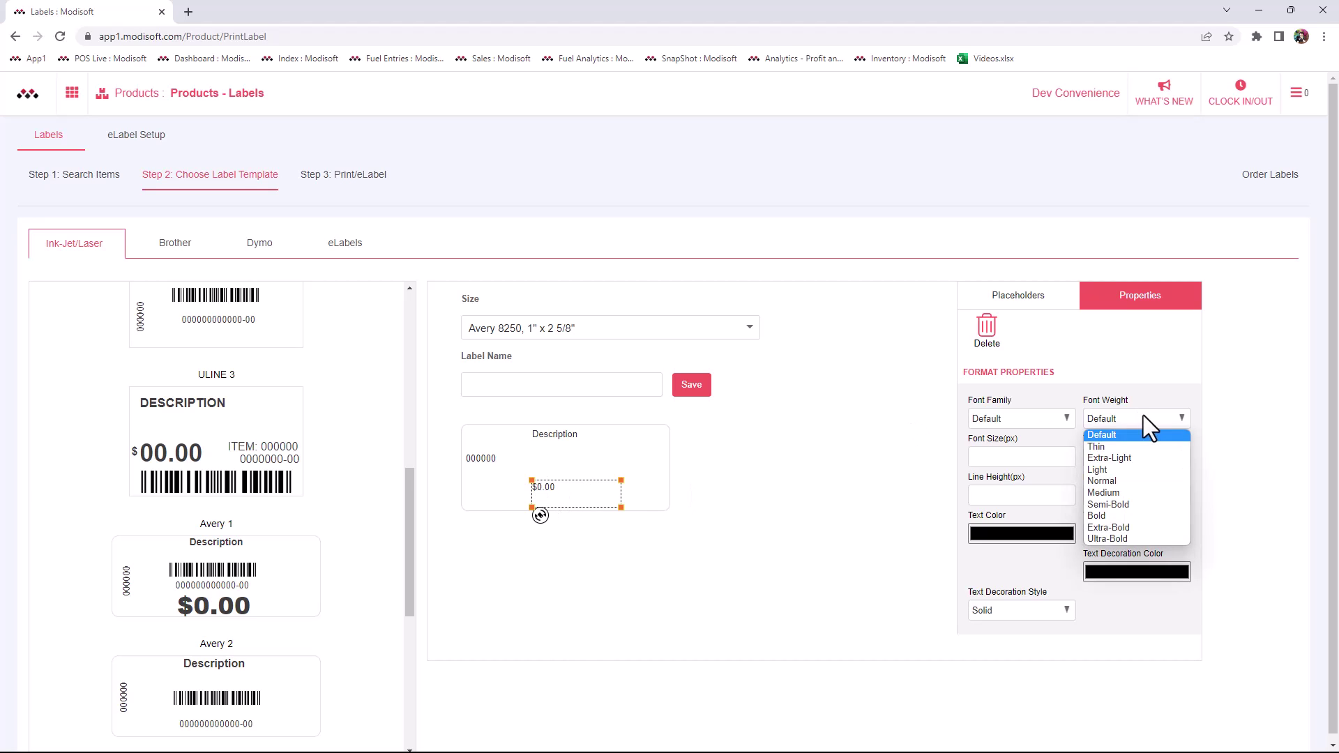
{"action": "left_click", "coordinate": [1123, 536]}
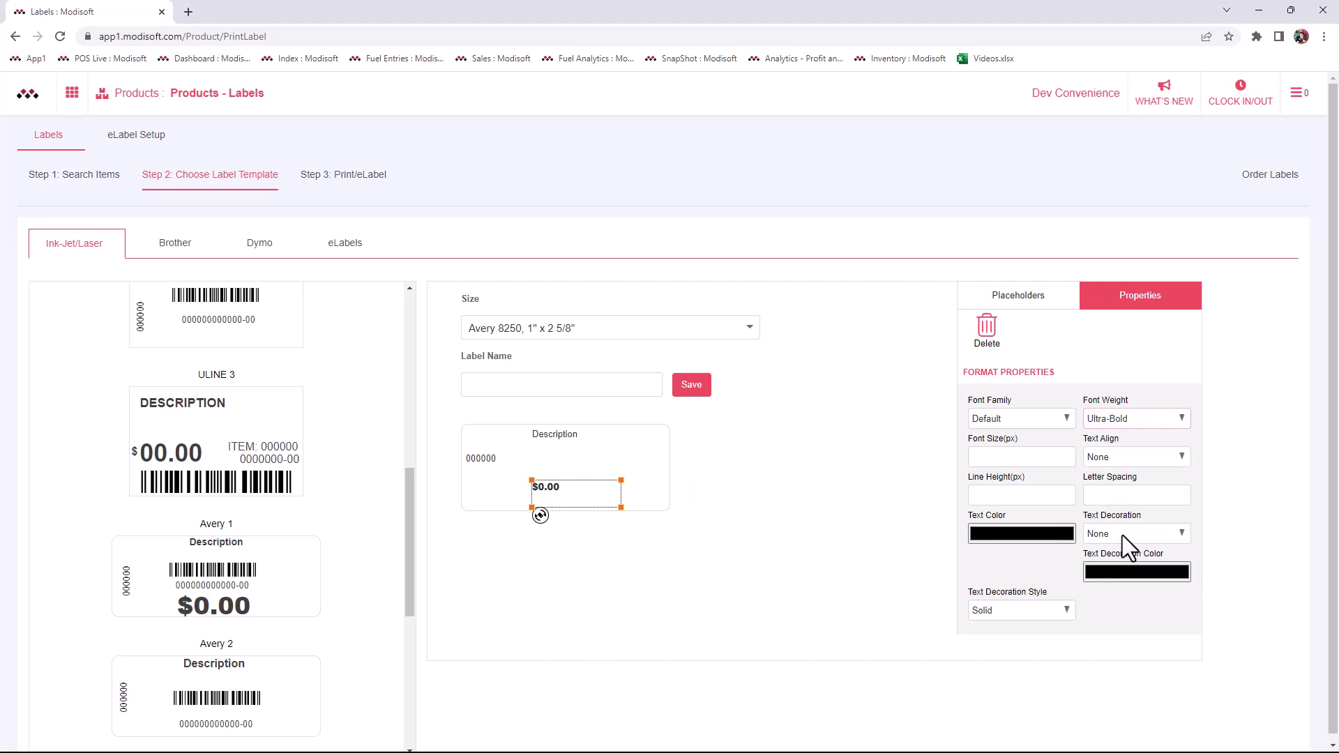
{"action": "left_click", "coordinate": [1027, 417]}
{"action": "left_click", "coordinate": [993, 545]}
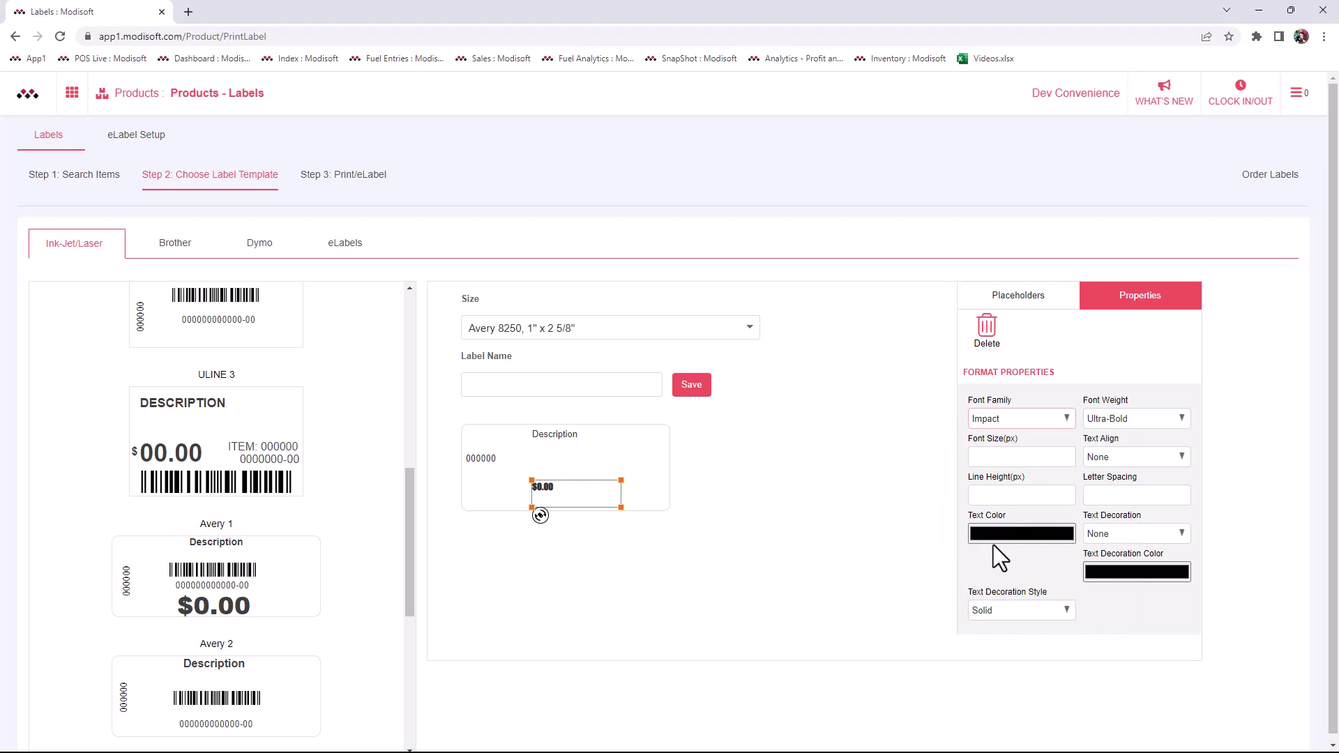
{"action": "left_click", "coordinate": [1006, 420]}
{"action": "left_click", "coordinate": [1001, 434]}
{"action": "left_click", "coordinate": [1009, 422]}
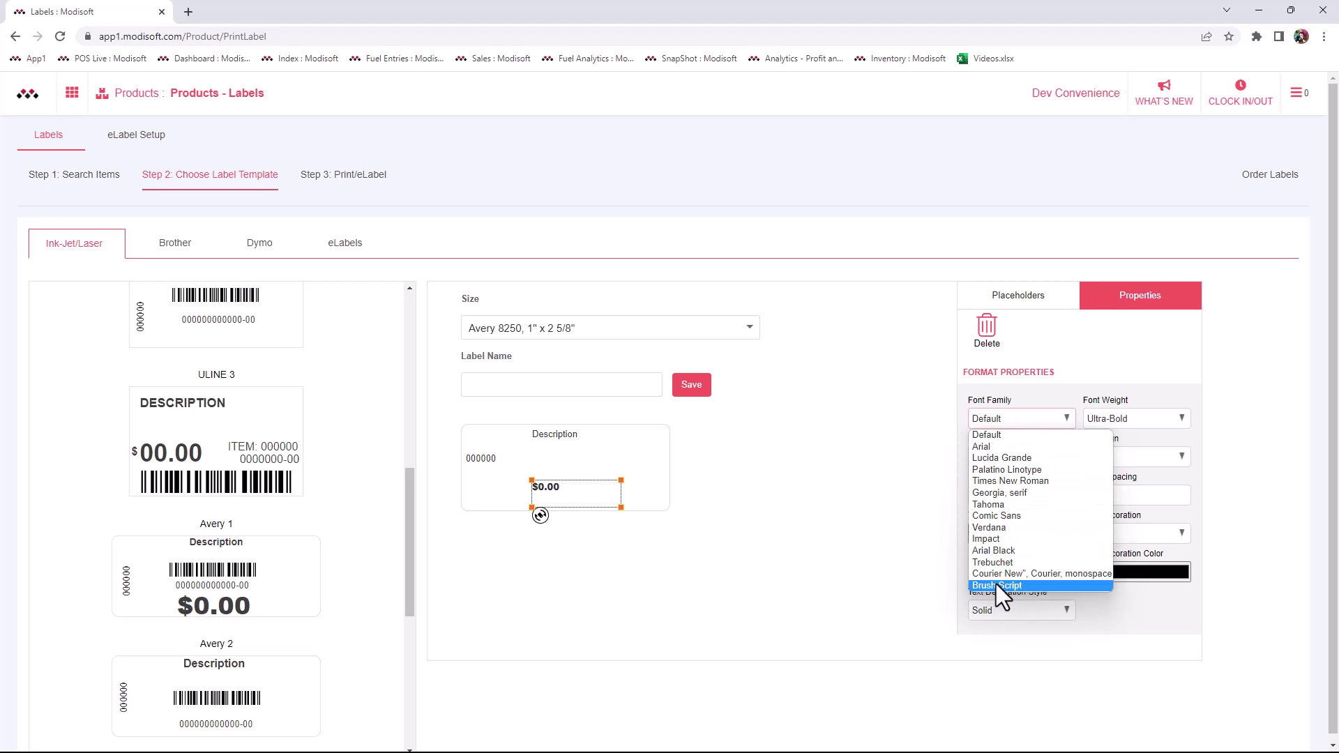
{"action": "left_click", "coordinate": [993, 447]}
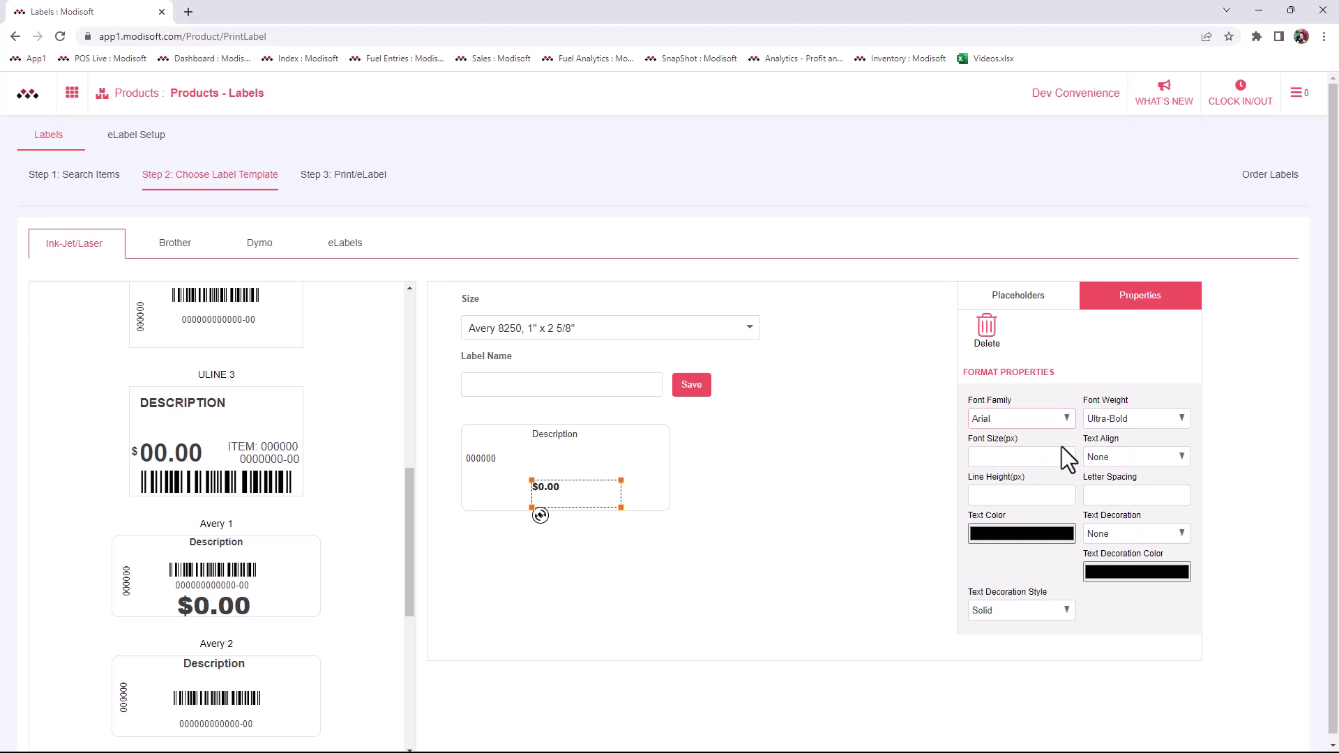
Set the price font size to 20 and centre it in its box.
{"action": "left_click", "coordinate": [1037, 459]}
{"action": "type", "text": "20"}
{"action": "left_click", "coordinate": [1106, 456]}
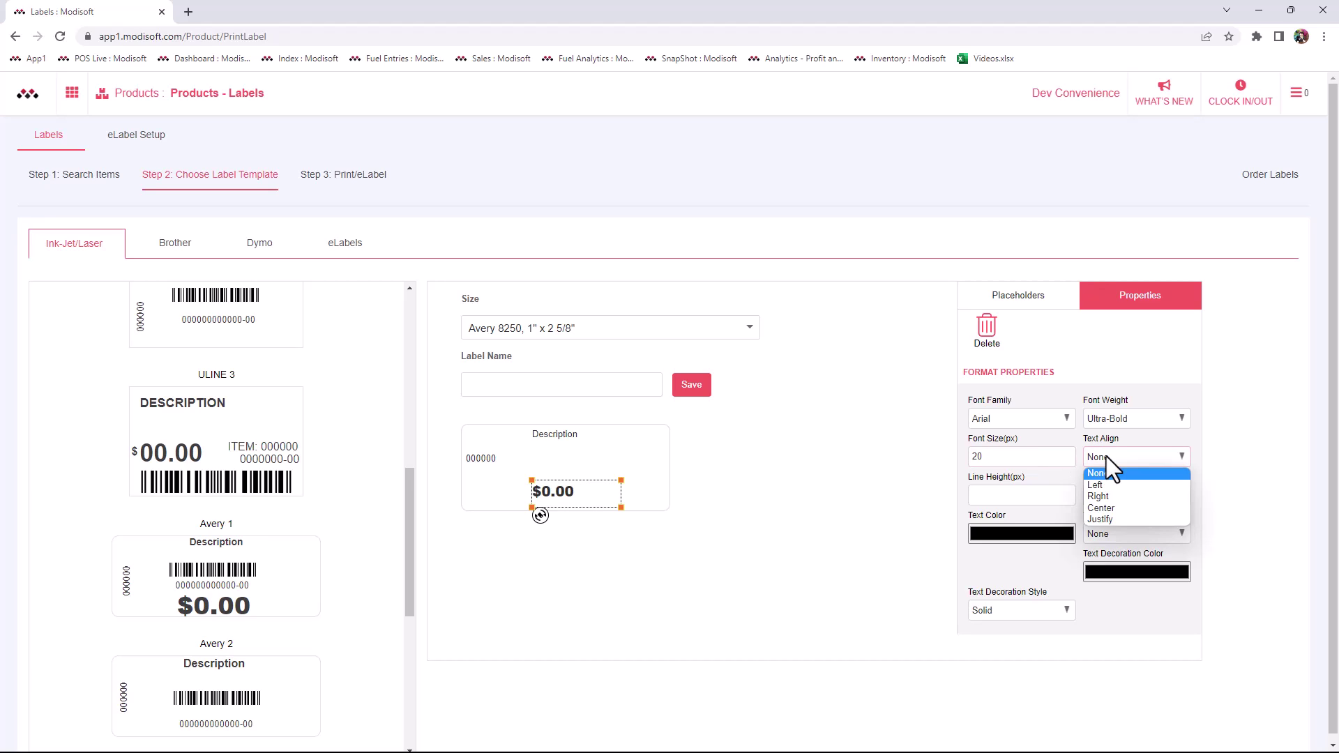
{"action": "left_click", "coordinate": [1110, 496]}
{"action": "left_click", "coordinate": [1144, 457]}
{"action": "left_click", "coordinate": [1112, 507]}
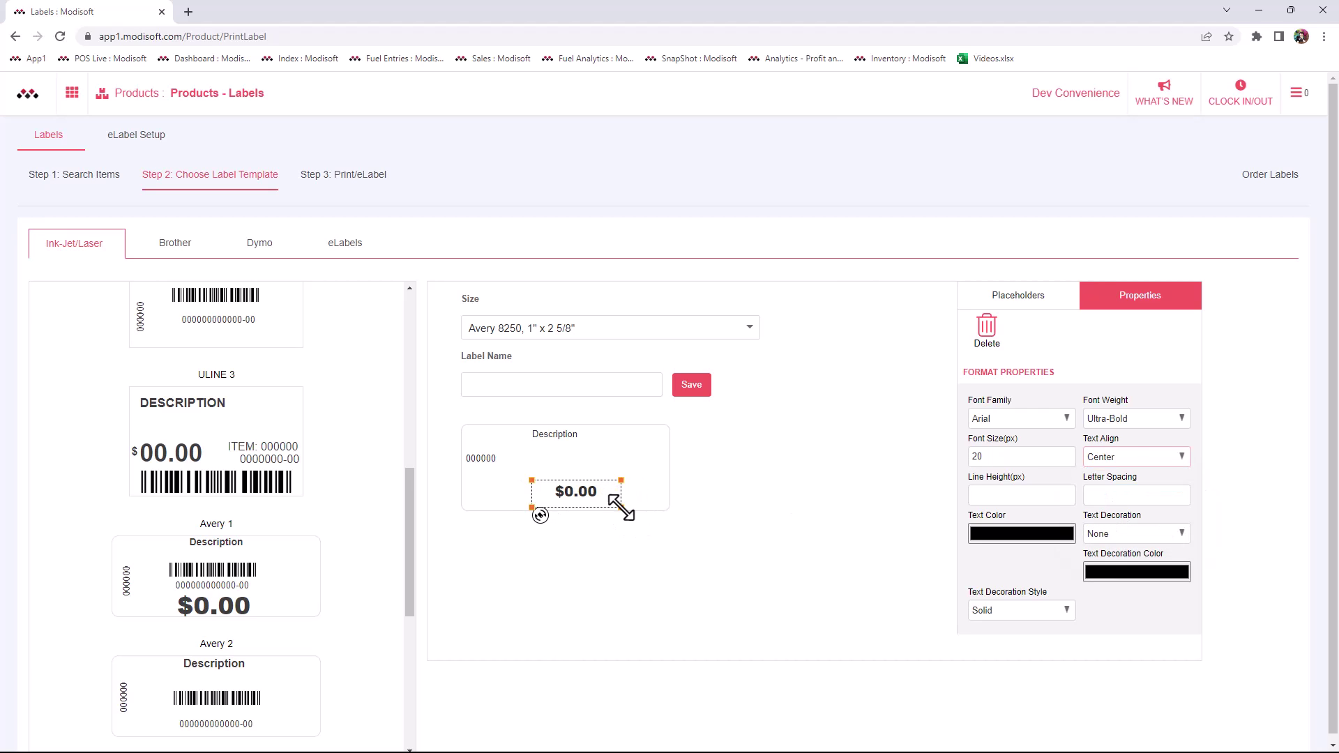
Colour the price pure red (255,0,0) and shift it slightly left.
{"action": "left_click", "coordinate": [1039, 534]}
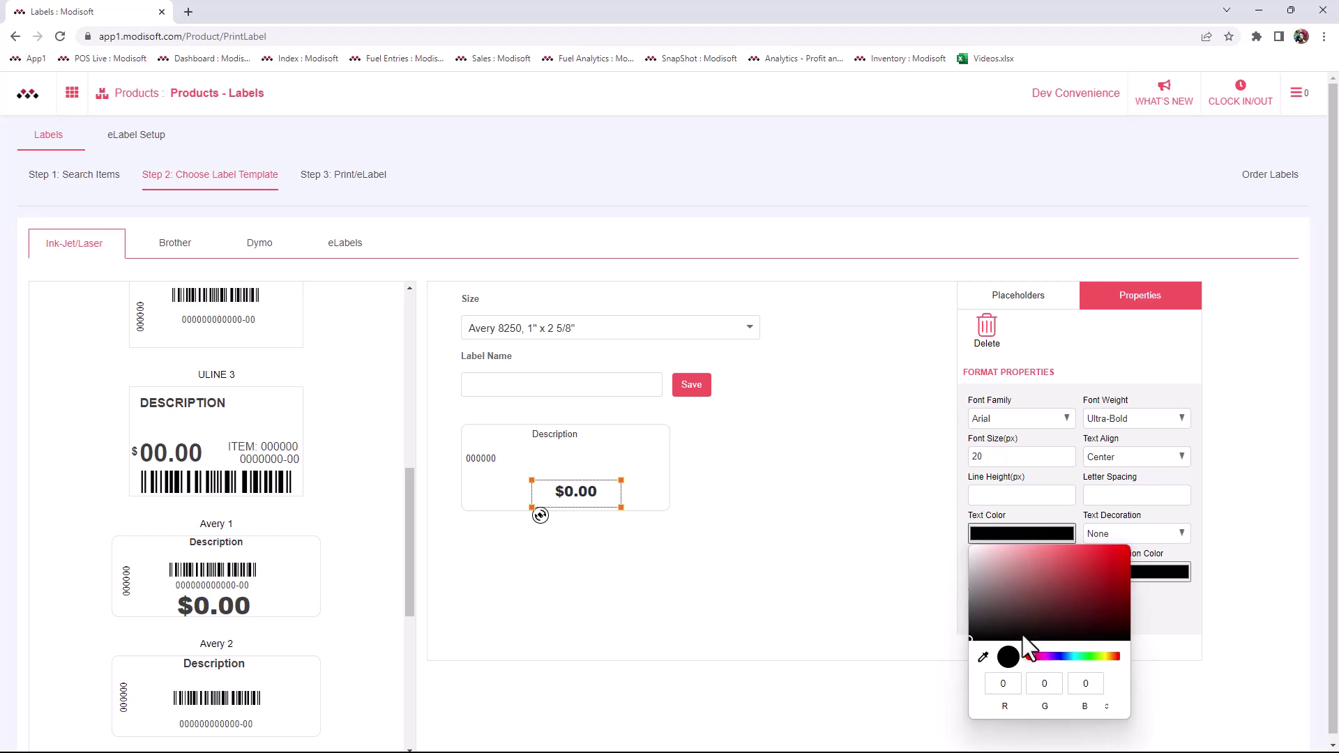
{"action": "left_click_drag", "start_coordinate": [1105, 559], "coordinate": [1129, 545]}
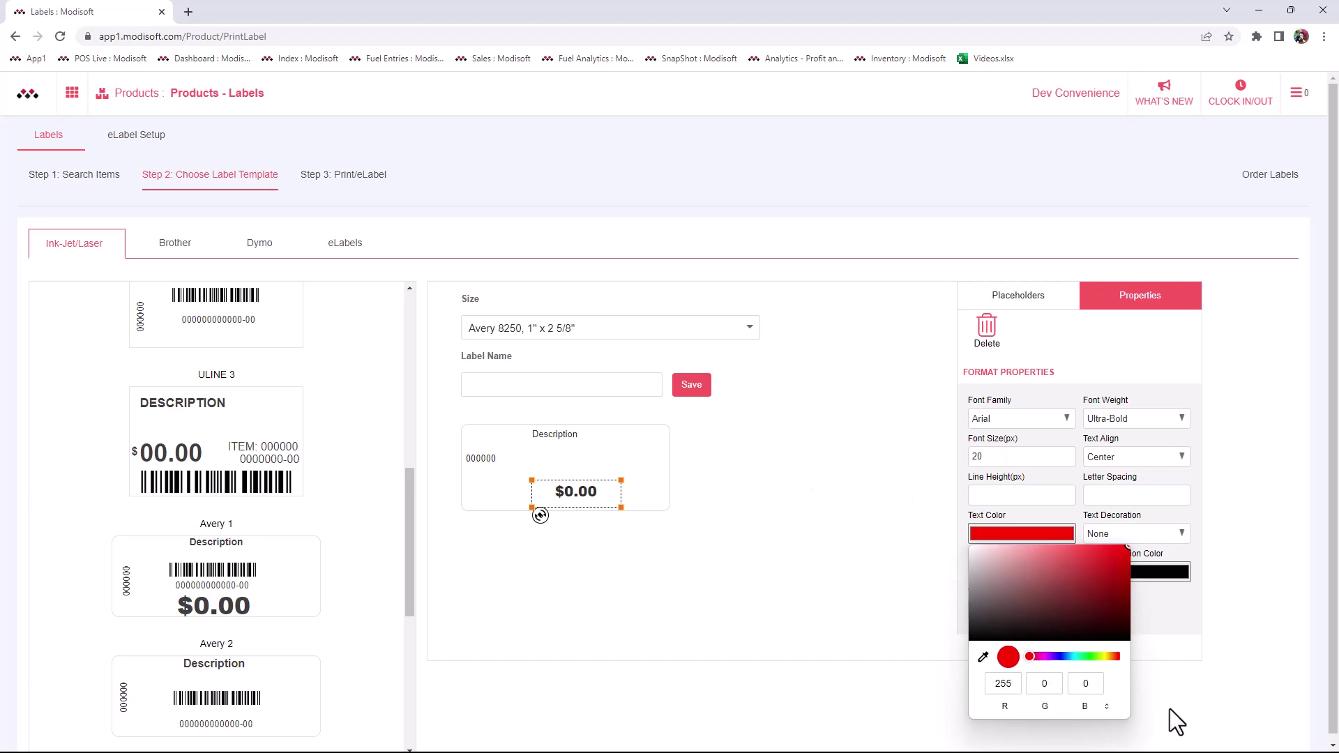
{"action": "left_click", "coordinate": [710, 551]}
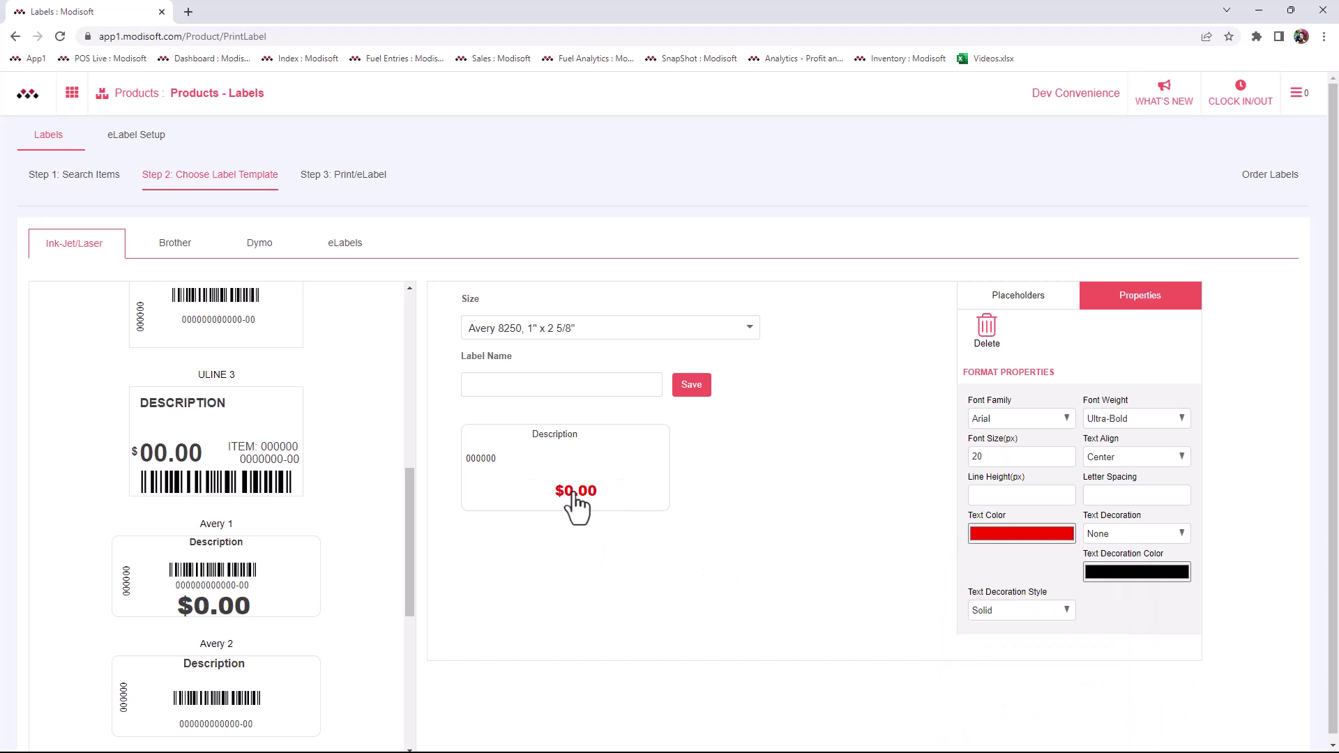
{"action": "left_click_drag", "start_coordinate": [574, 497], "coordinate": [558, 497]}
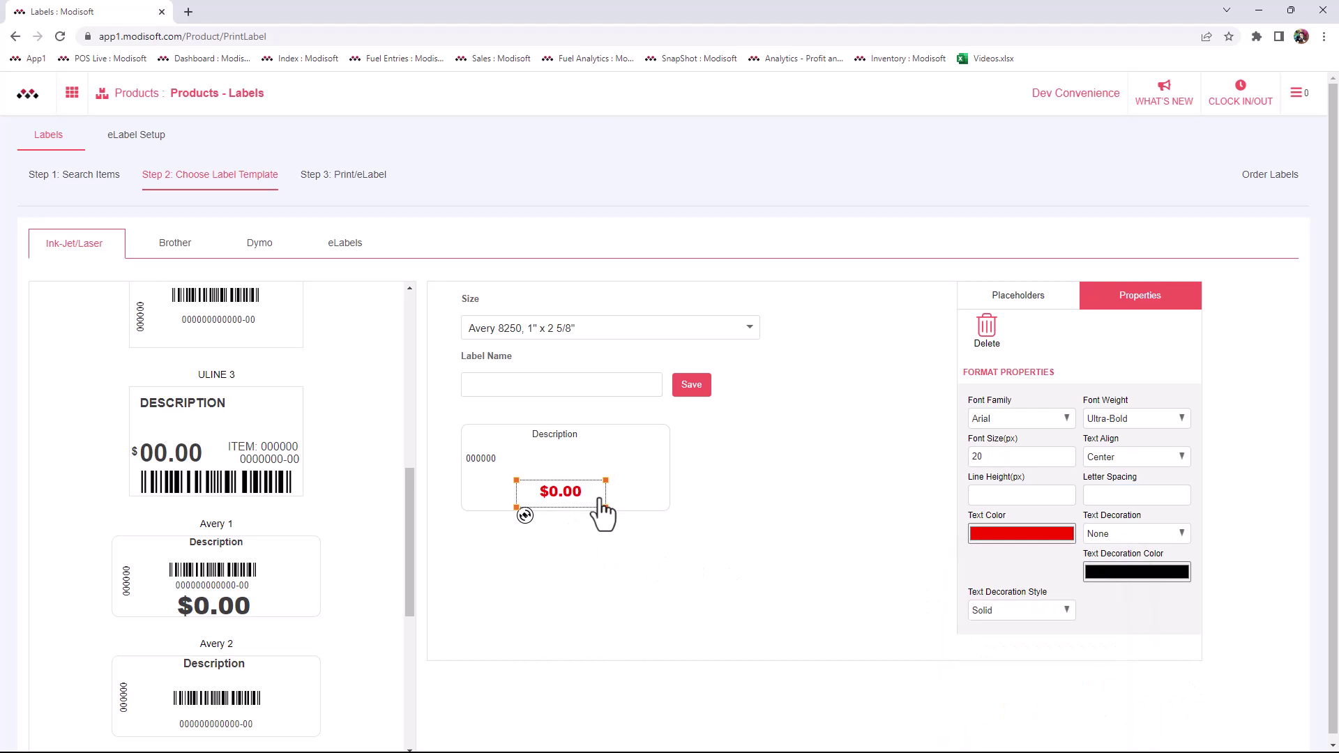
{"action": "left_click", "coordinate": [555, 432]}
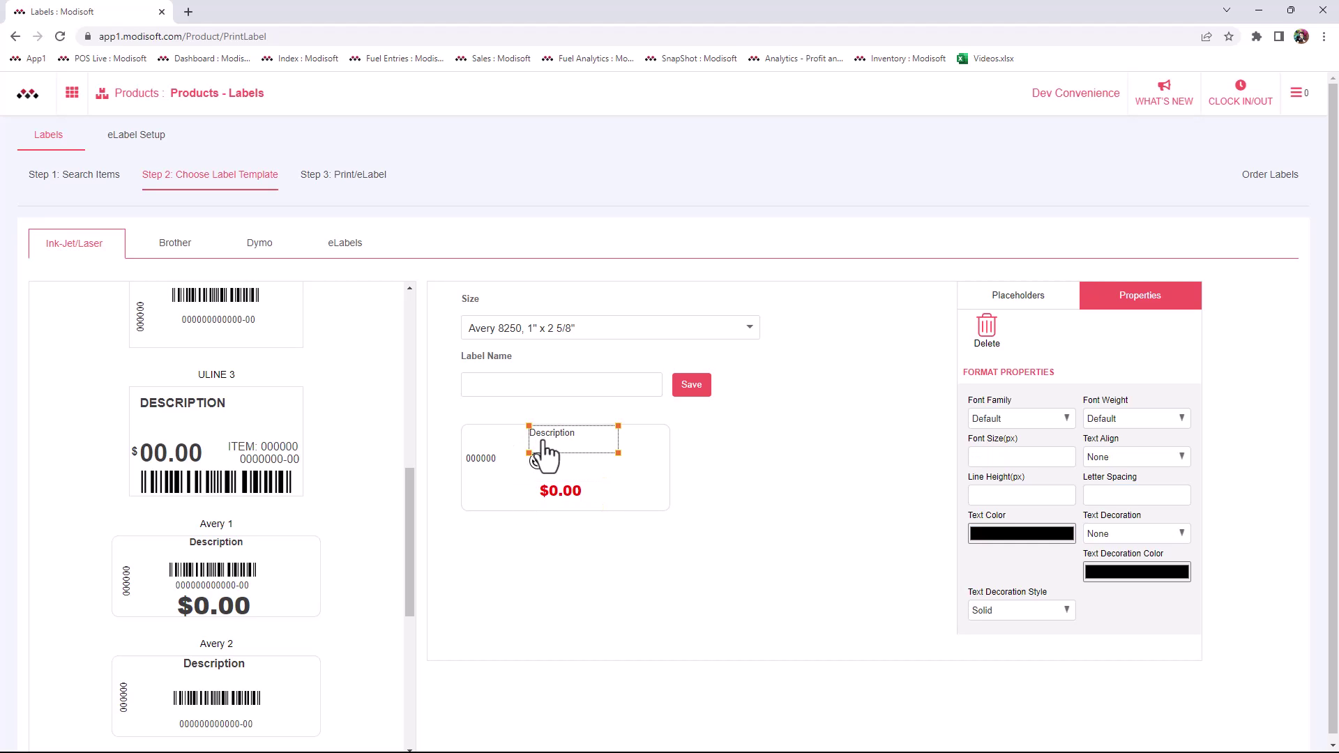
Name the custom label template 'Test' and save it.
{"action": "left_click", "coordinate": [522, 385]}
{"action": "type", "text": "Test"}
{"action": "left_click", "coordinate": [694, 387]}
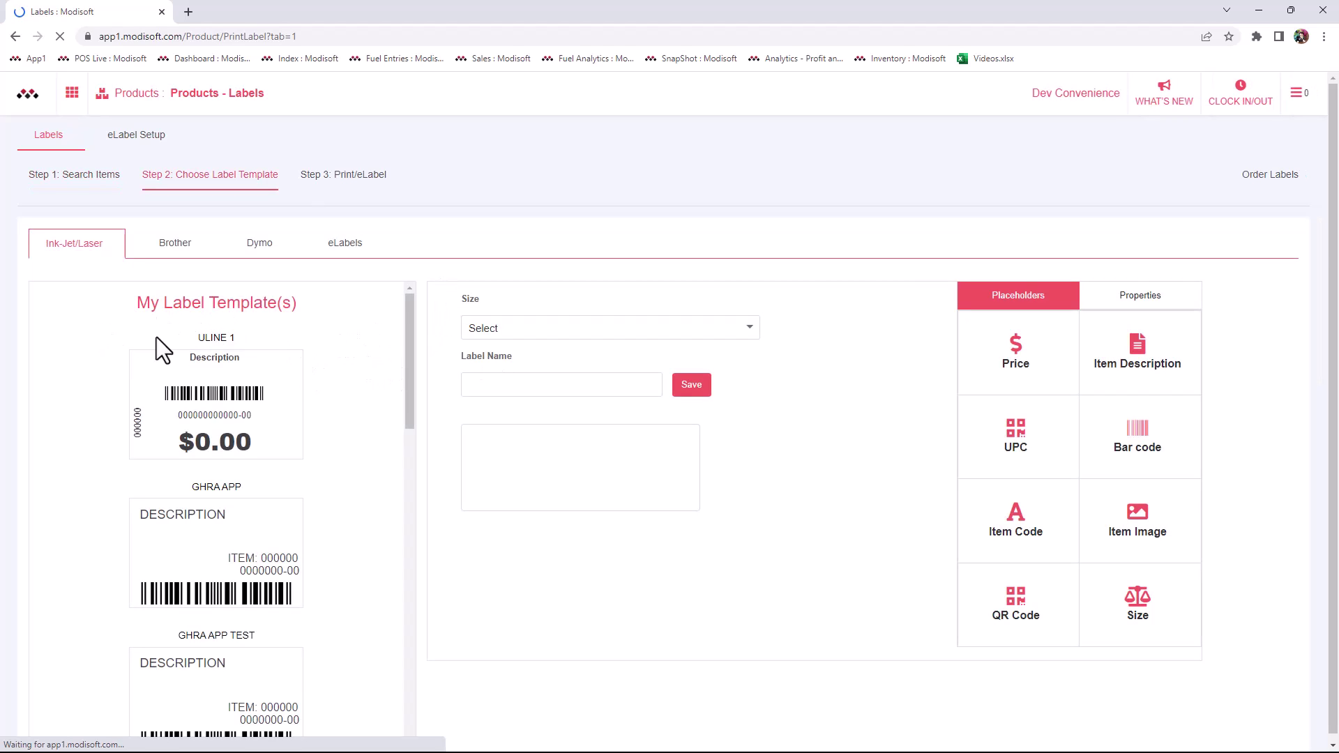
Check the saved Test template in the list, then reselect the Avery 1 template.
{"action": "scroll", "coordinate": [293, 419], "scroll_direction": "down", "scroll_amount": 15}
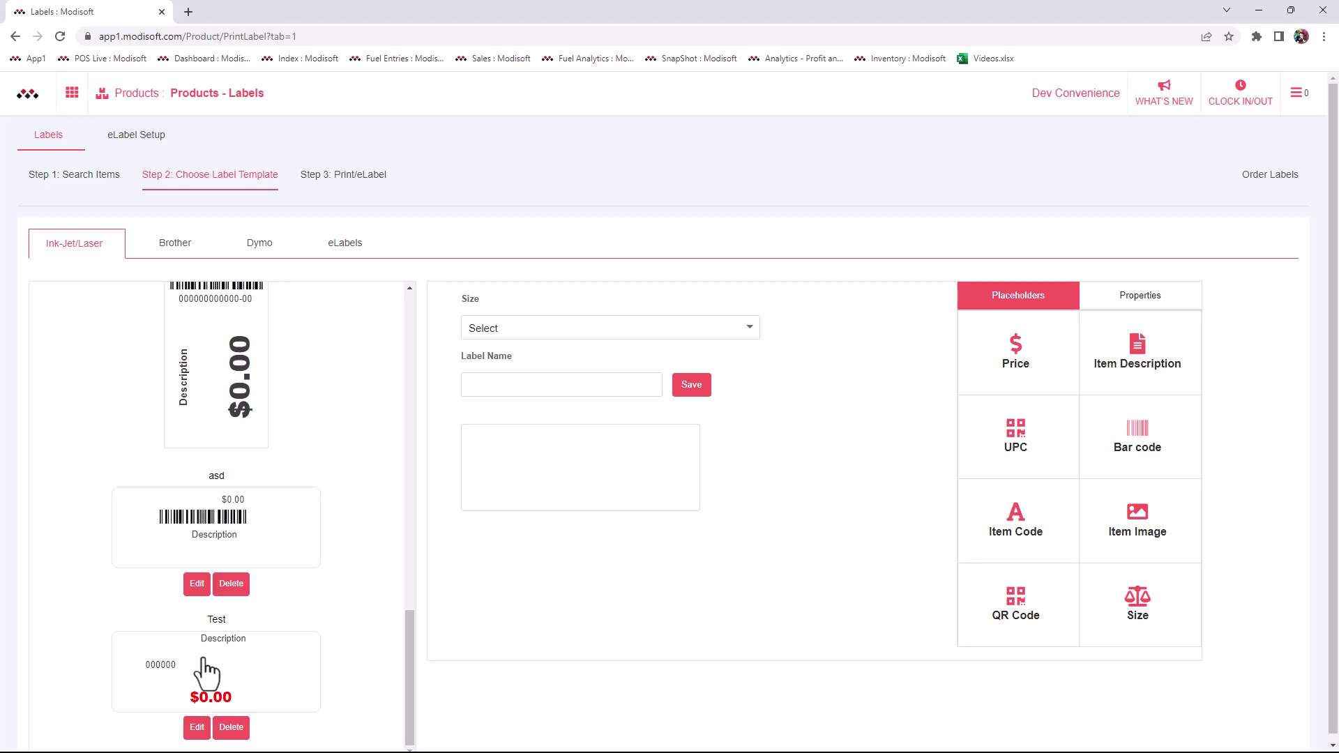
{"action": "scroll", "coordinate": [237, 670], "scroll_direction": "up", "scroll_amount": 5}
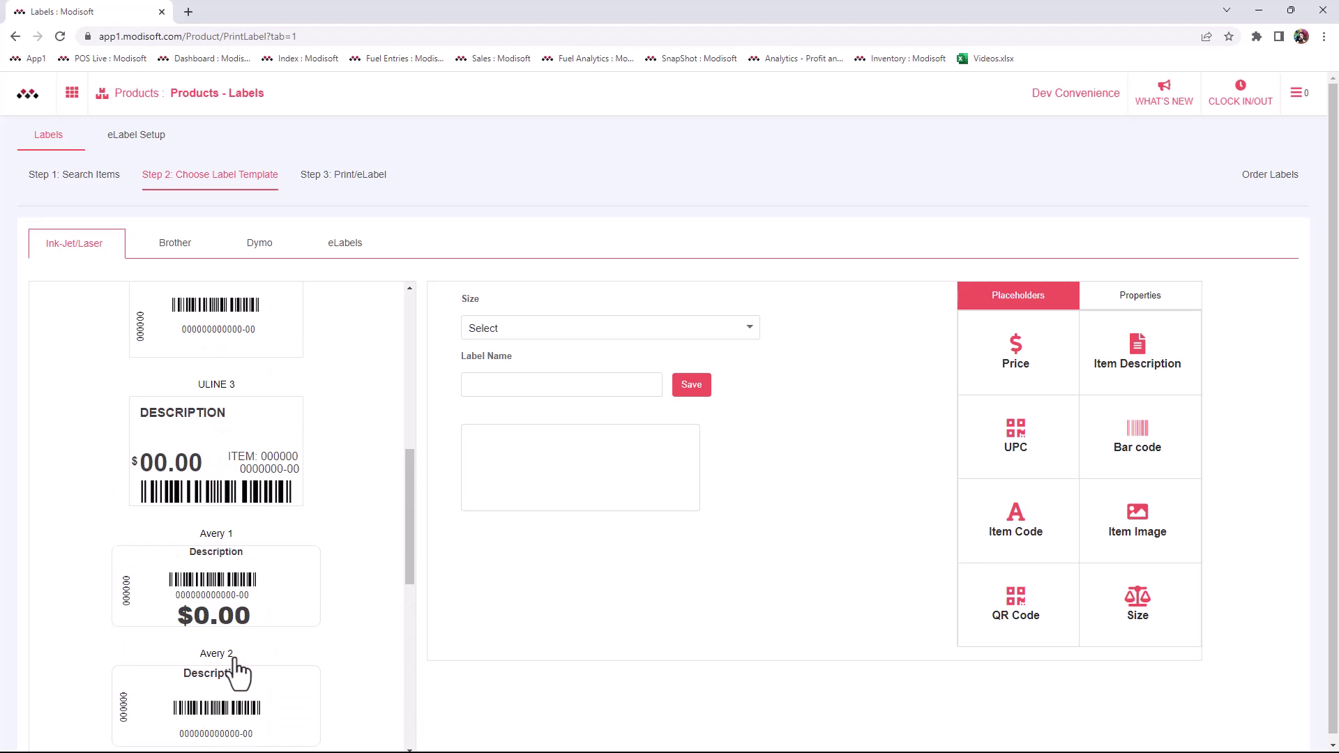
{"action": "scroll", "coordinate": [238, 666], "scroll_direction": "up", "scroll_amount": 6}
{"action": "scroll", "coordinate": [233, 519], "scroll_direction": "down", "scroll_amount": 8}
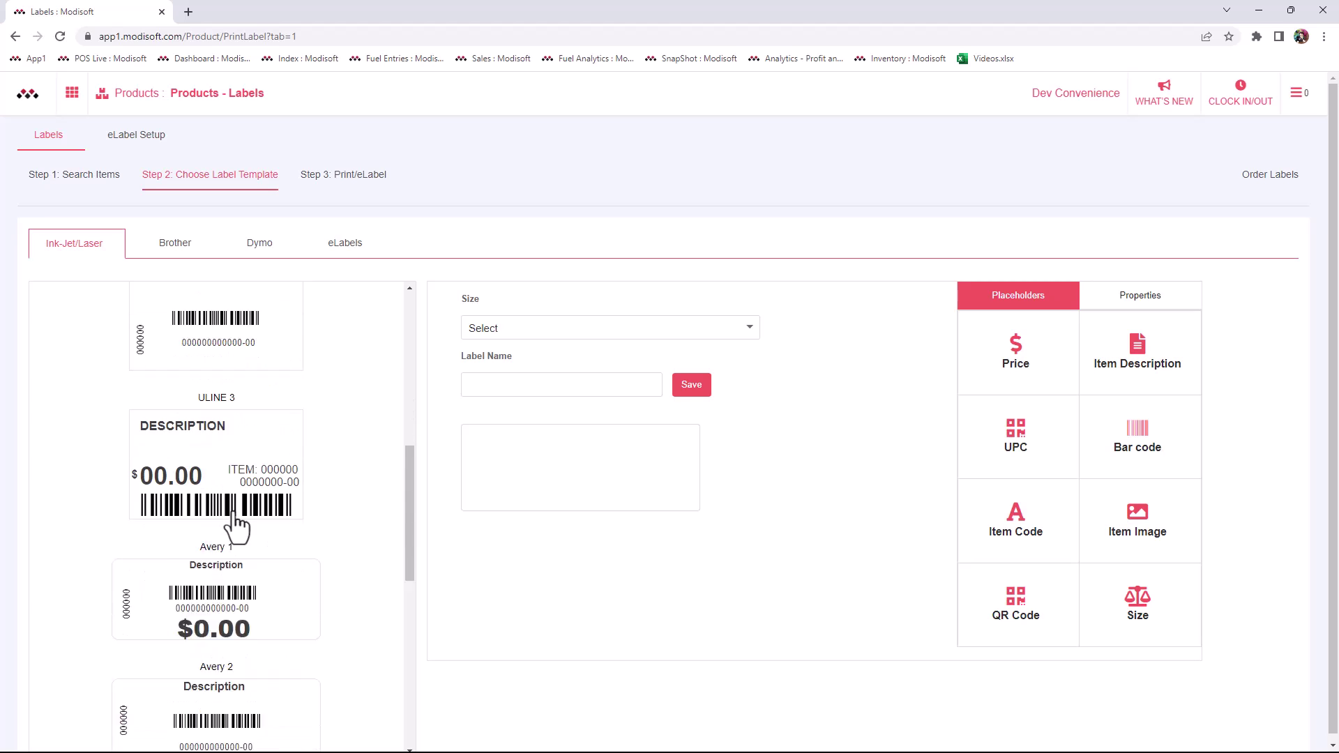
{"action": "scroll", "coordinate": [238, 523], "scroll_direction": "down", "scroll_amount": 1}
{"action": "left_click", "coordinate": [210, 527]}
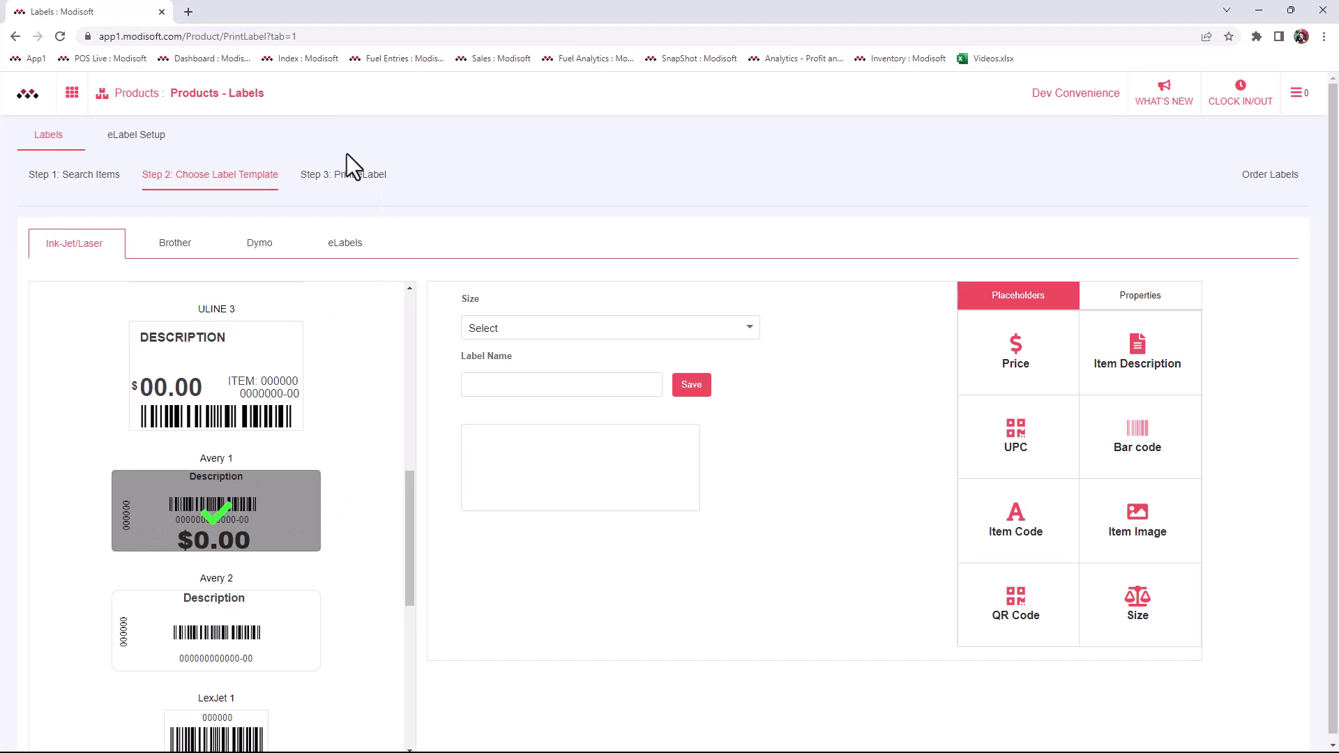
Go to Step 3: Print/eLabel to preview the four $2.19 Coca-Cola labels.
{"action": "left_click", "coordinate": [345, 189]}
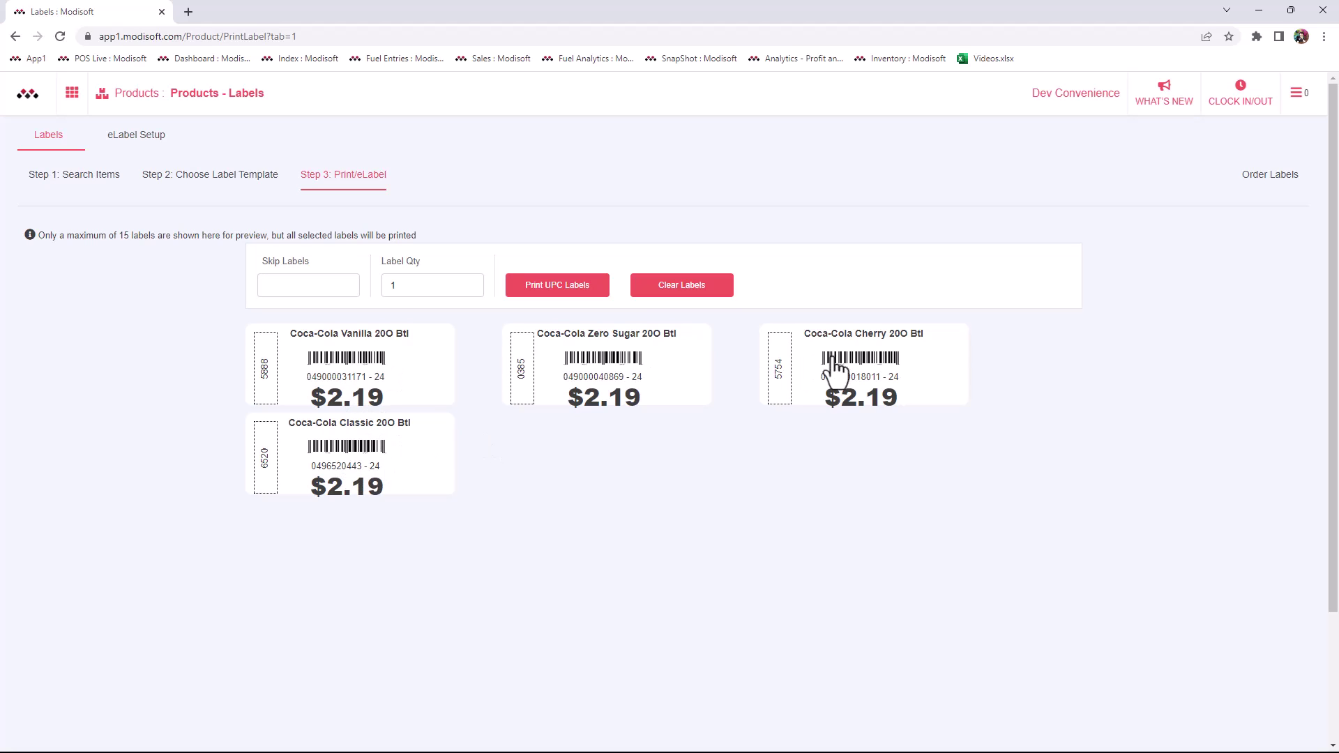
Skip 4 label spots and export the Coca-Cola labels as UPCLabels (1).pdf.
{"action": "left_click", "coordinate": [315, 286]}
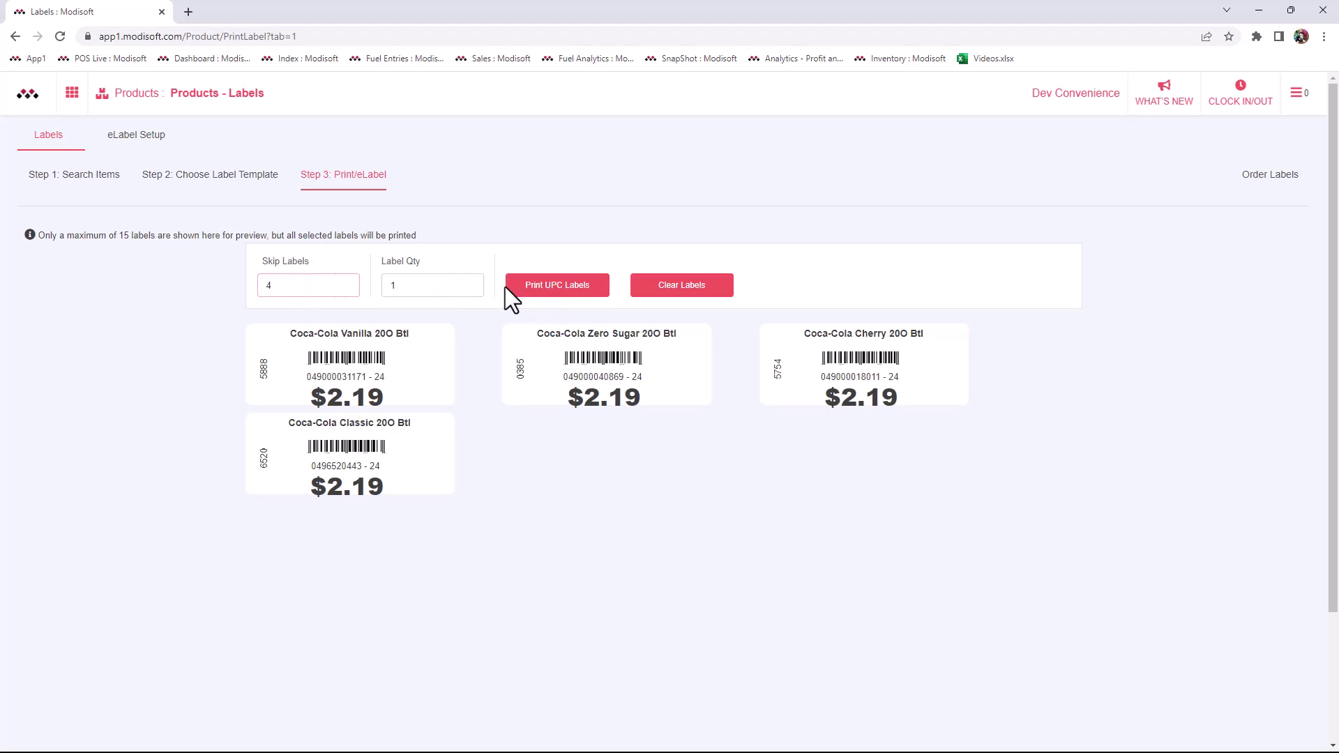
{"action": "left_click", "coordinate": [553, 293]}
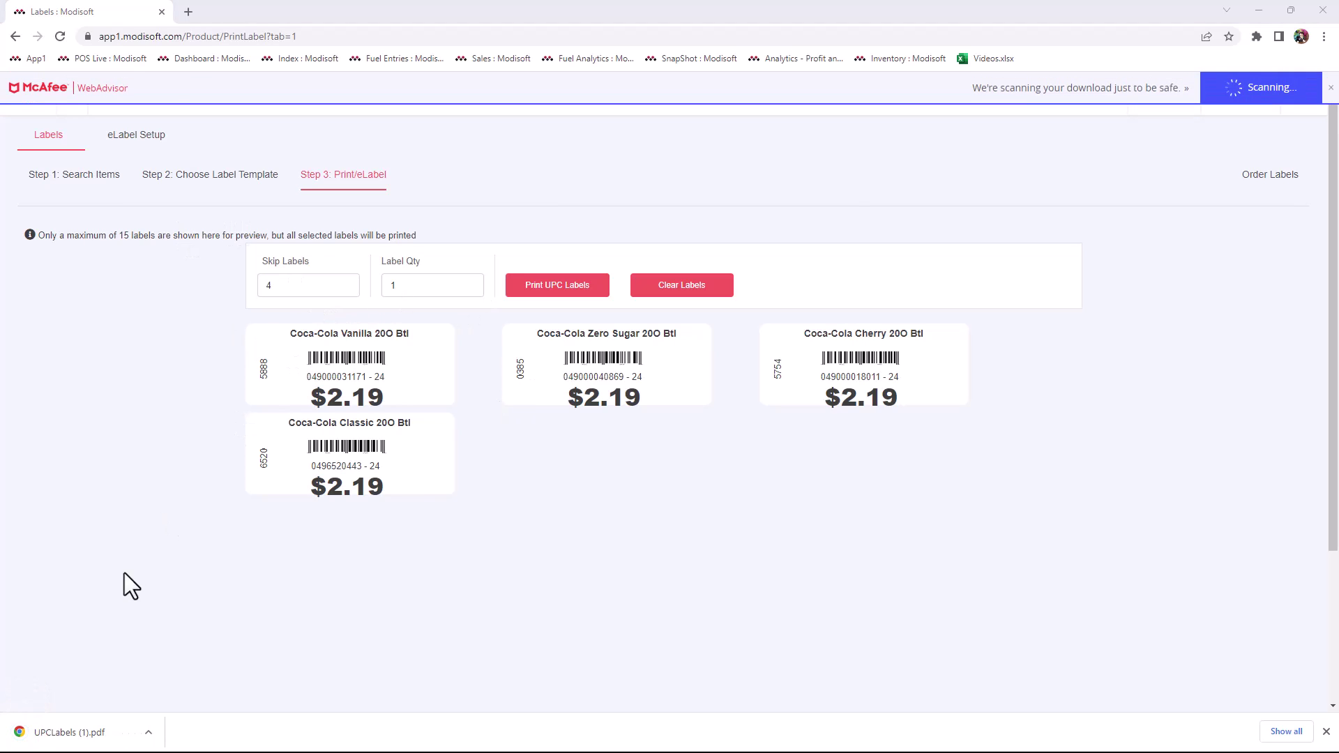
Open UPCLabels (1).pdf, compare it with the Modisoft labels page, and bring up its print preview.
{"action": "left_click", "coordinate": [67, 738]}
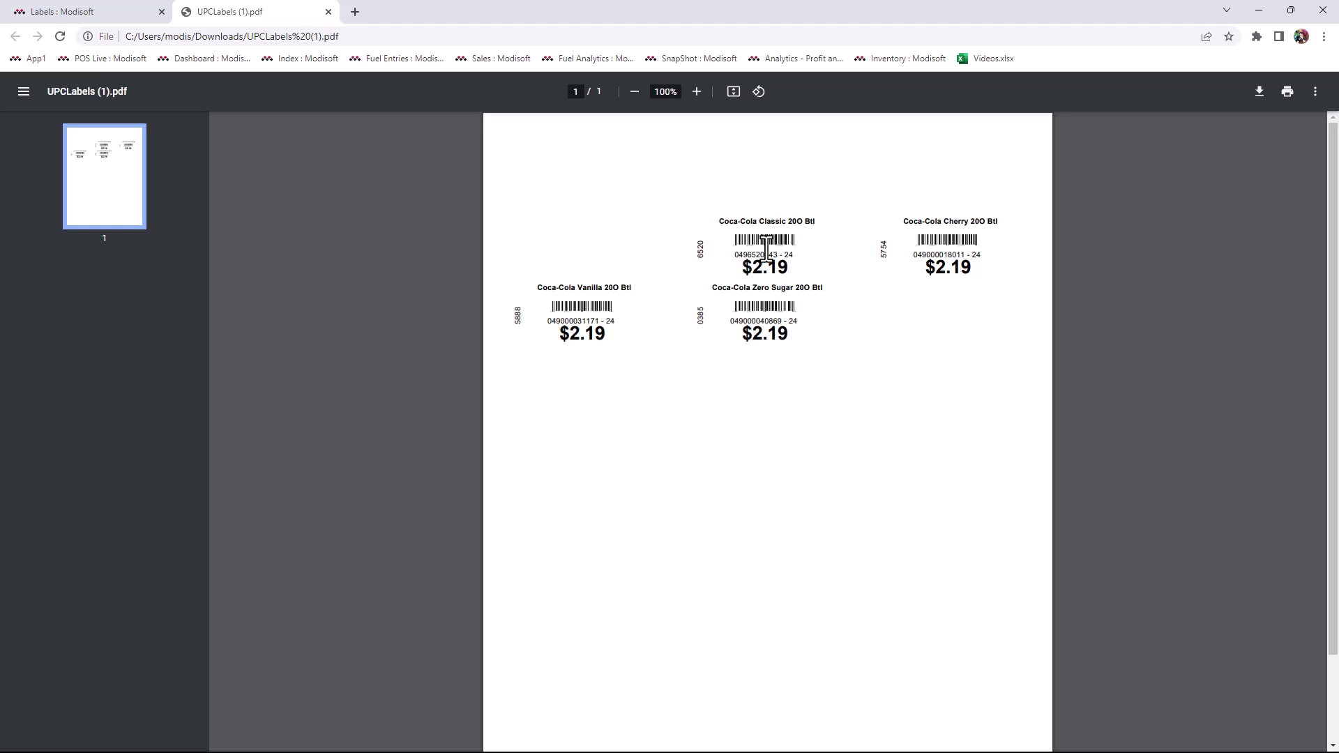
{"action": "left_click", "coordinate": [80, 12]}
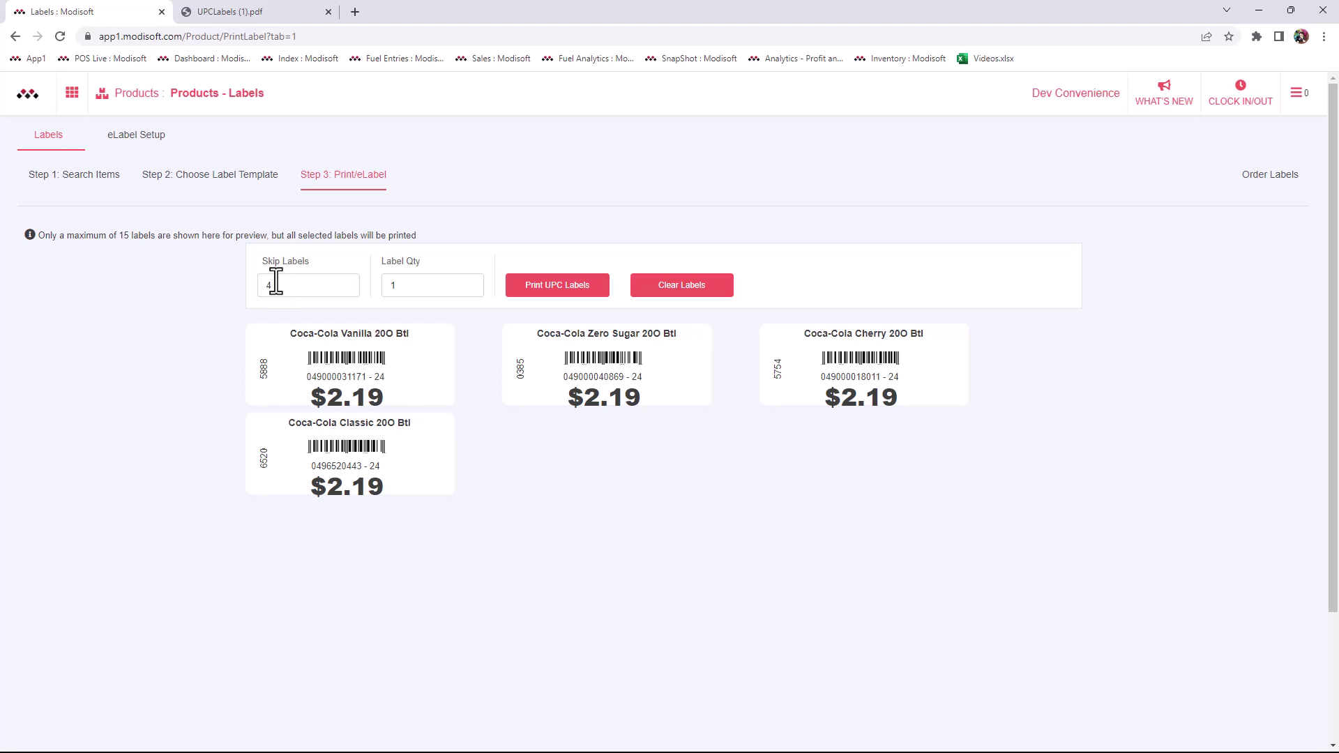
{"action": "left_click", "coordinate": [269, 13]}
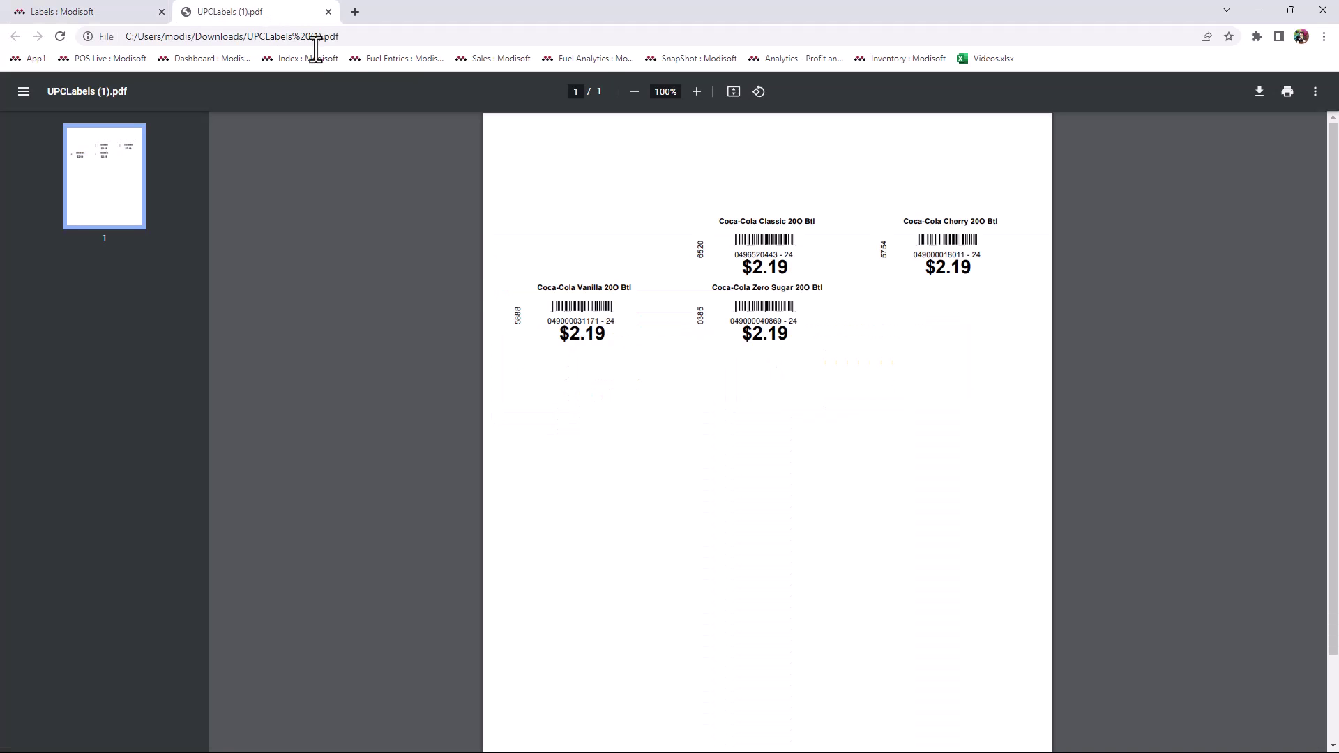
{"action": "left_click", "coordinate": [1288, 98]}
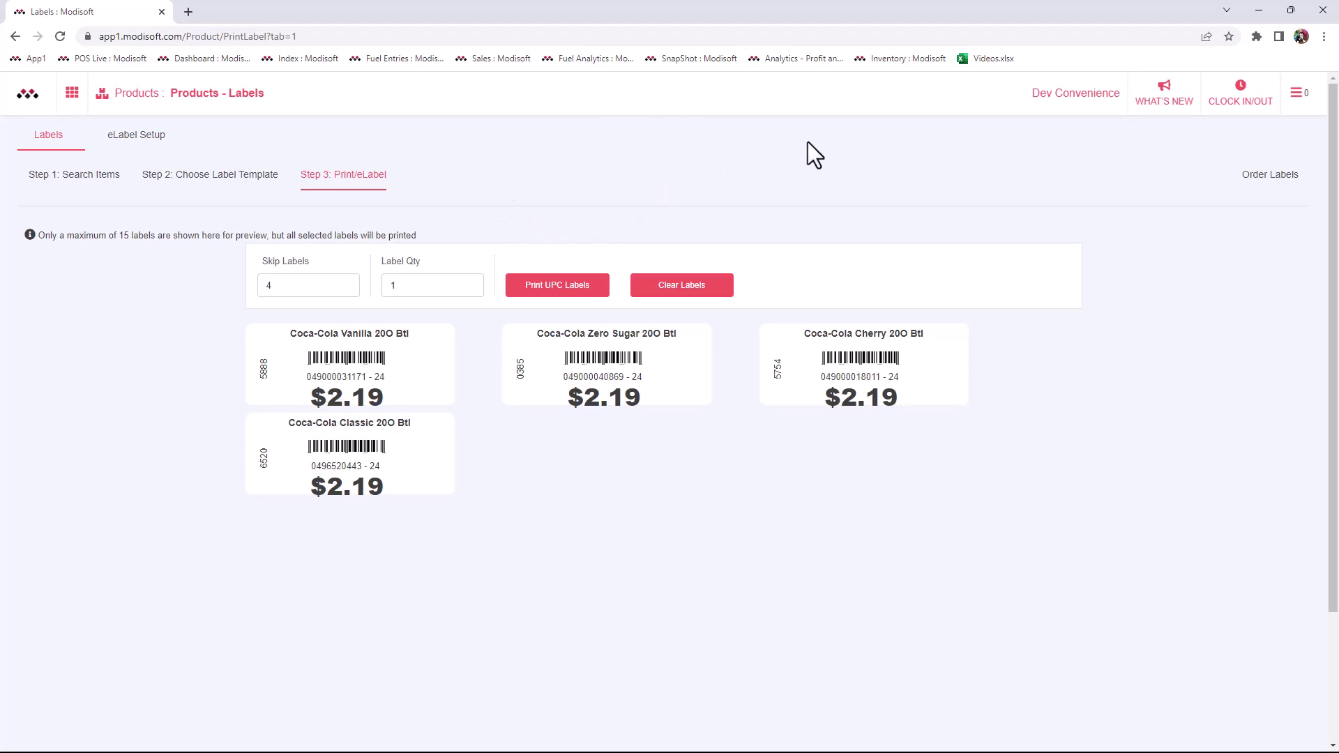
Open Order Labels to list Dymo, Avery 8250, ULINE, LexJet and Brother stock links.
{"action": "left_click", "coordinate": [1264, 188]}
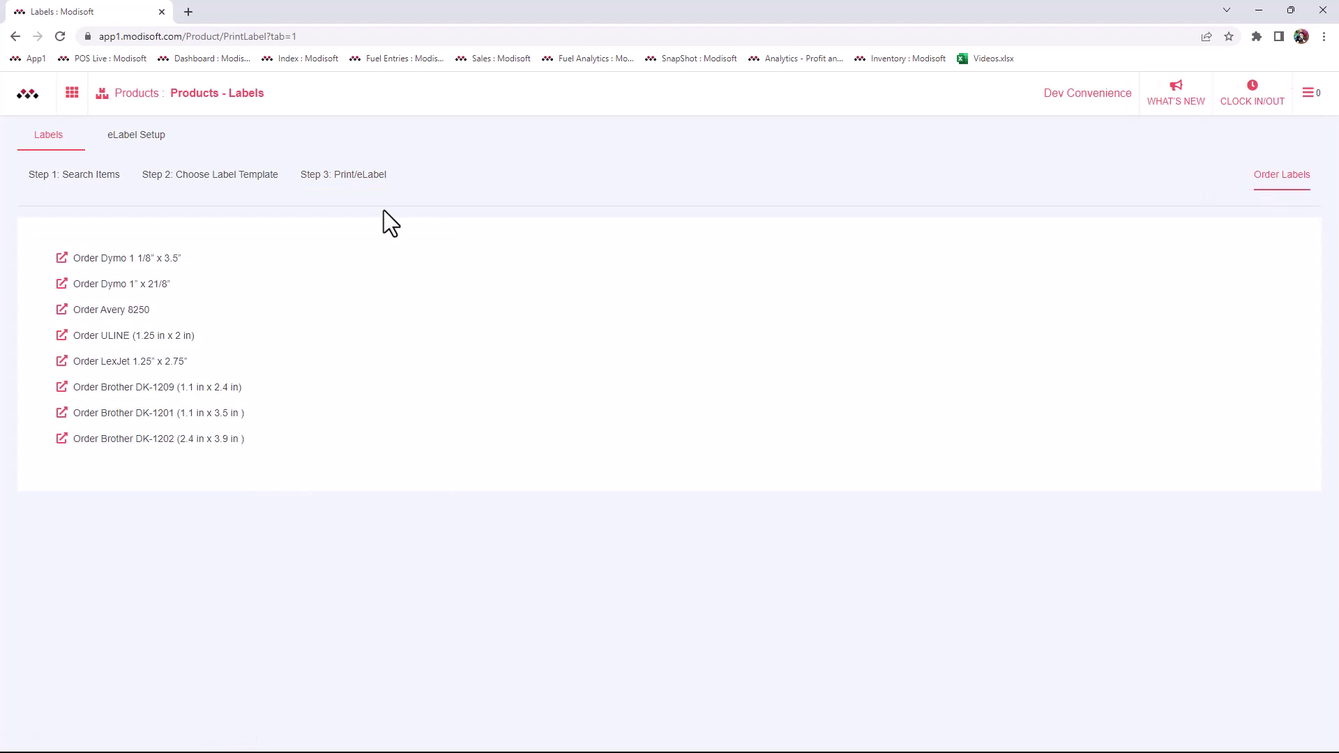